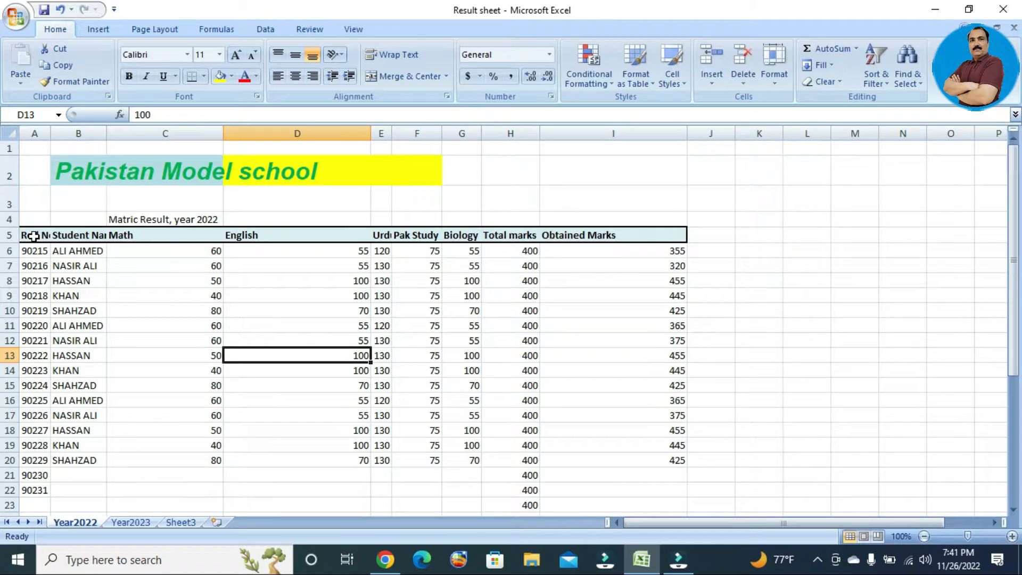
Select the marks table A5:I20 and open the Format cell-size menu.
left_click_drag(33, 235, 647, 460)
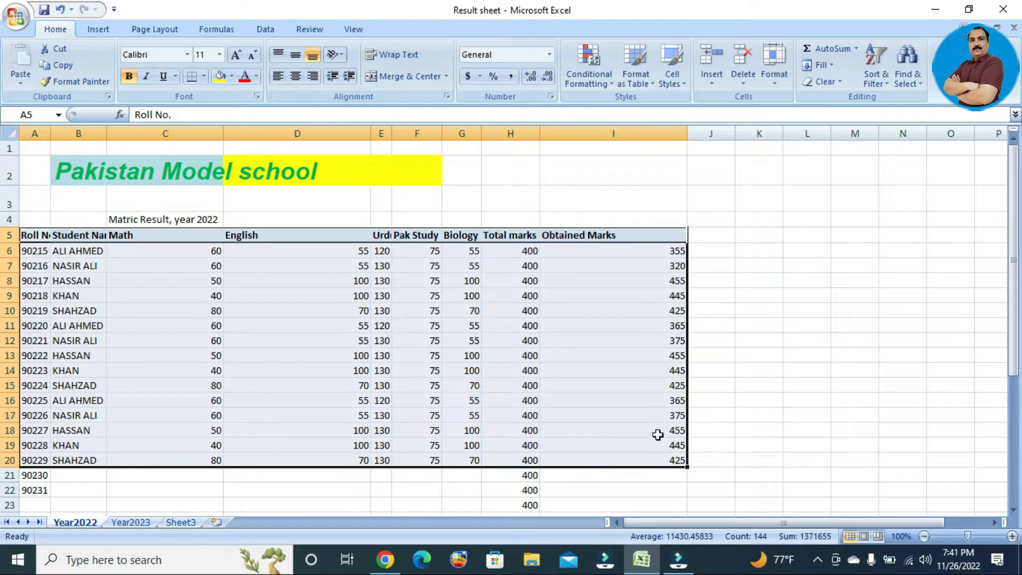
left_click(778, 75)
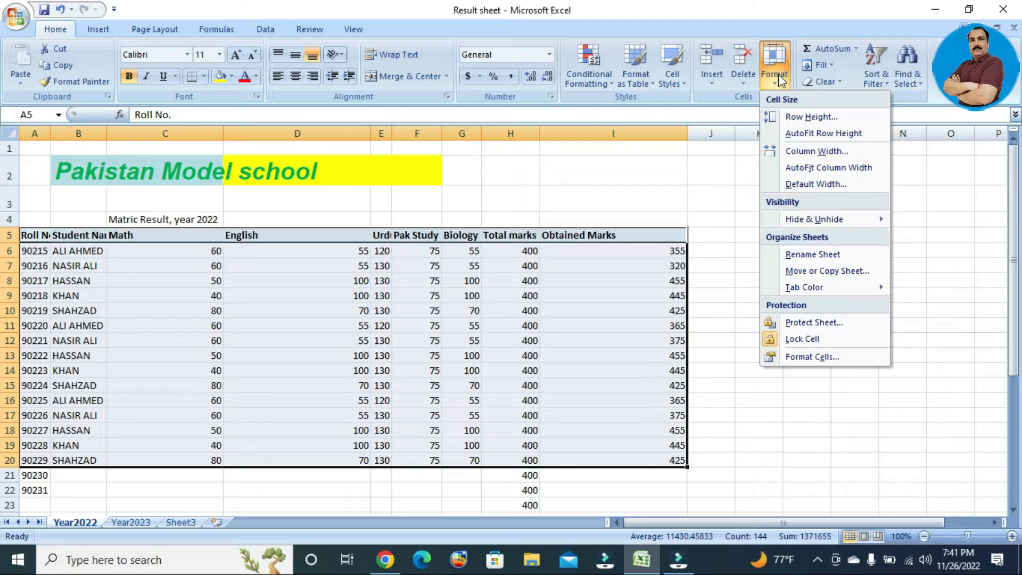
Set the row height of the selected table rows to 25.
left_click(839, 125)
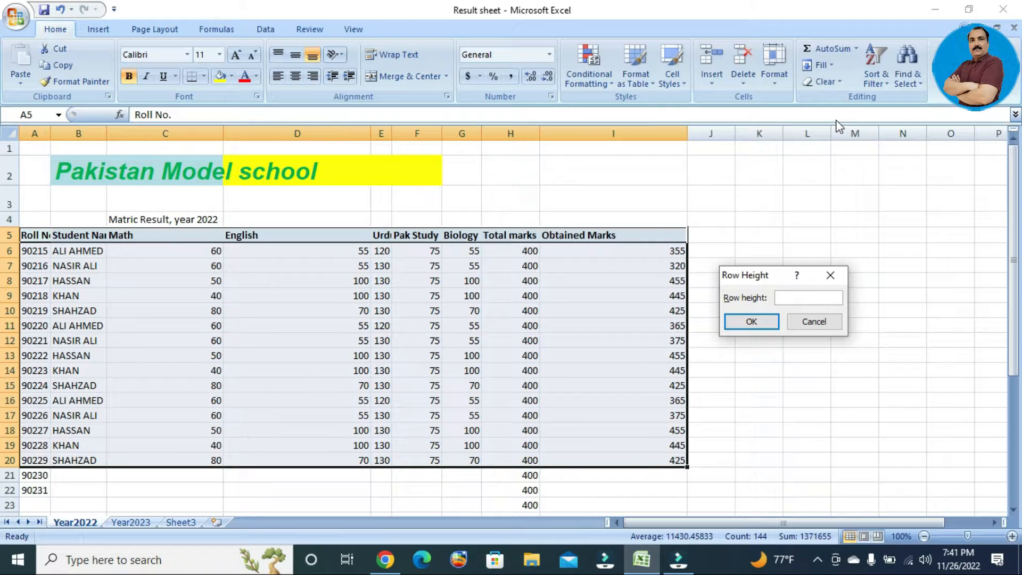
type("25")
left_click(749, 321)
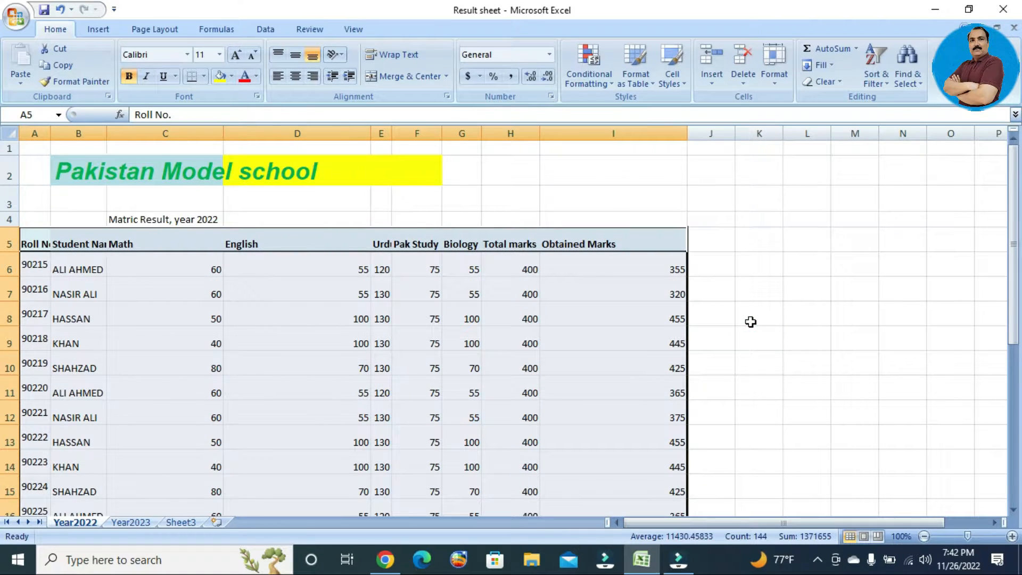
left_click_drag(1014, 335, 1015, 372)
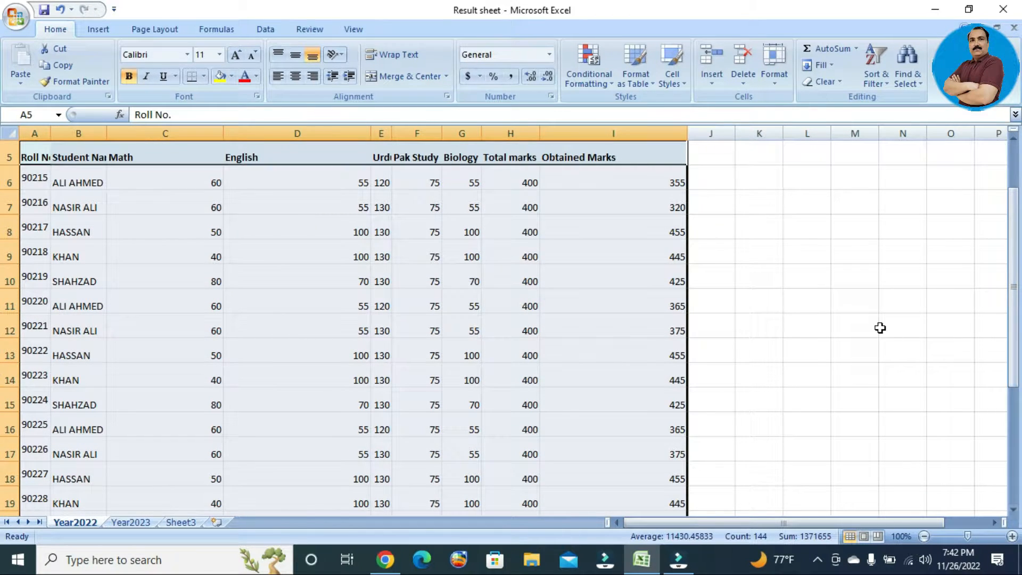
Change the selected rows' height to 10.
left_click(774, 75)
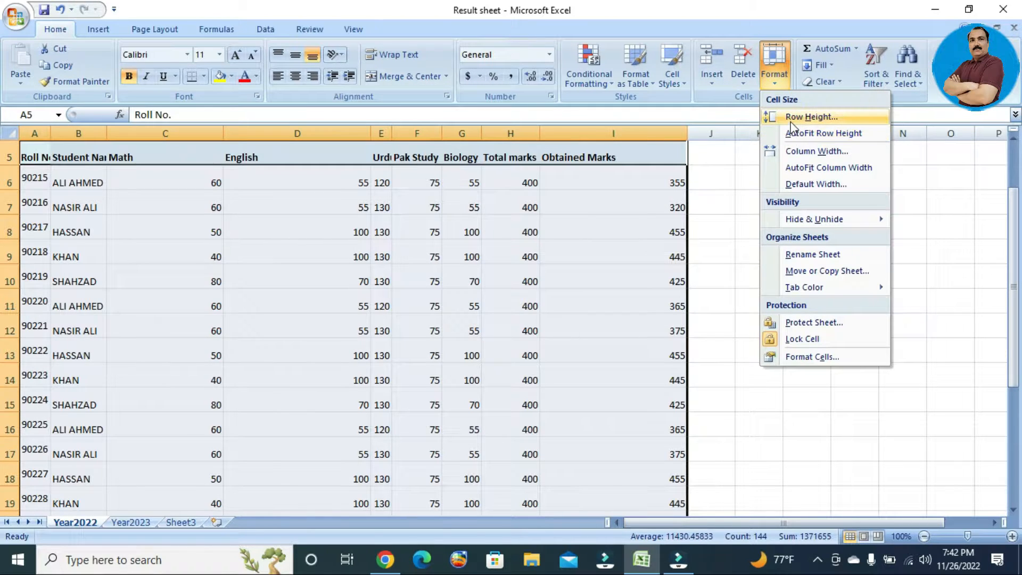
left_click(791, 118)
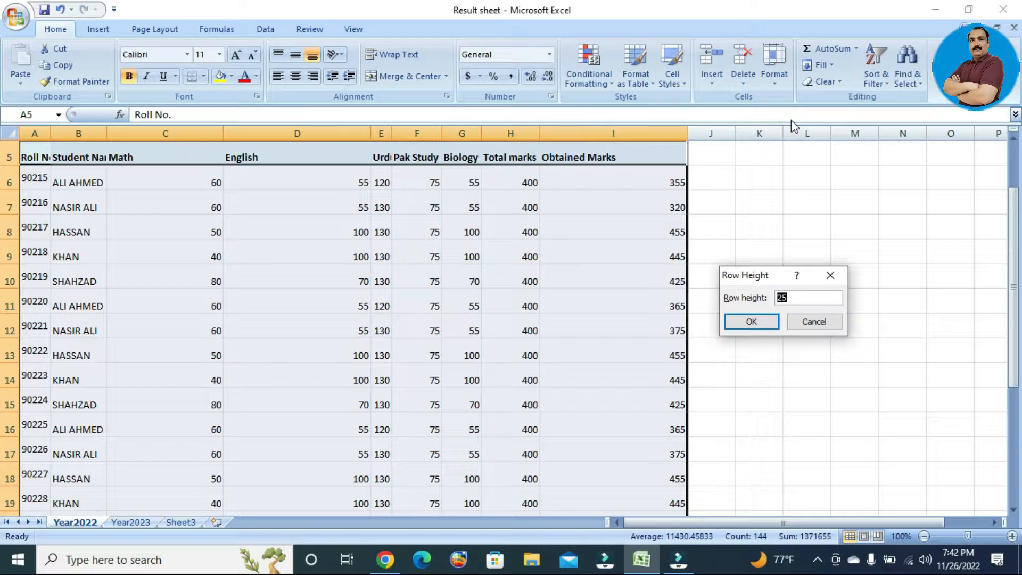
type("10")
left_click(751, 322)
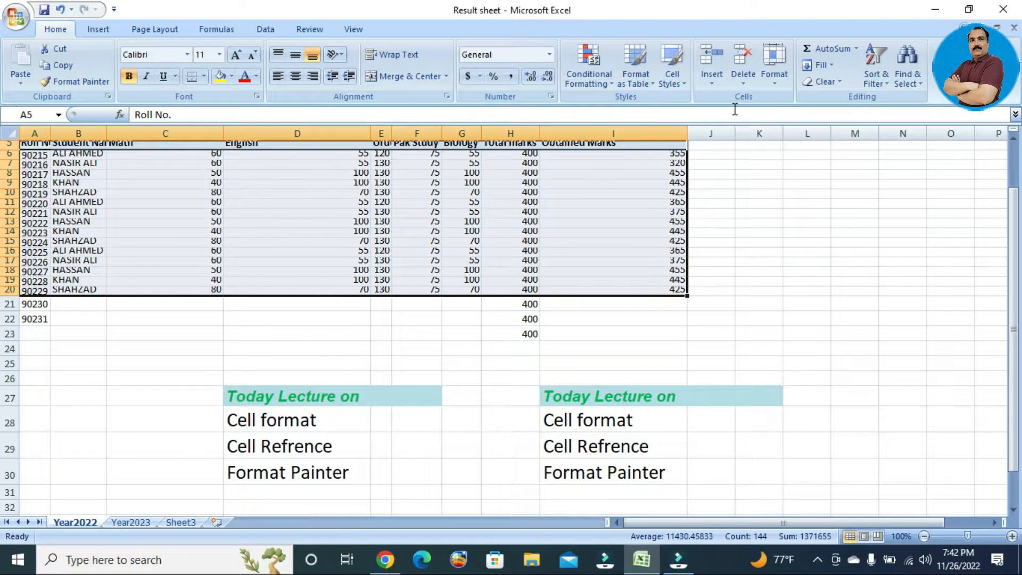
Set the selected rows' height to 20.
left_click(778, 78)
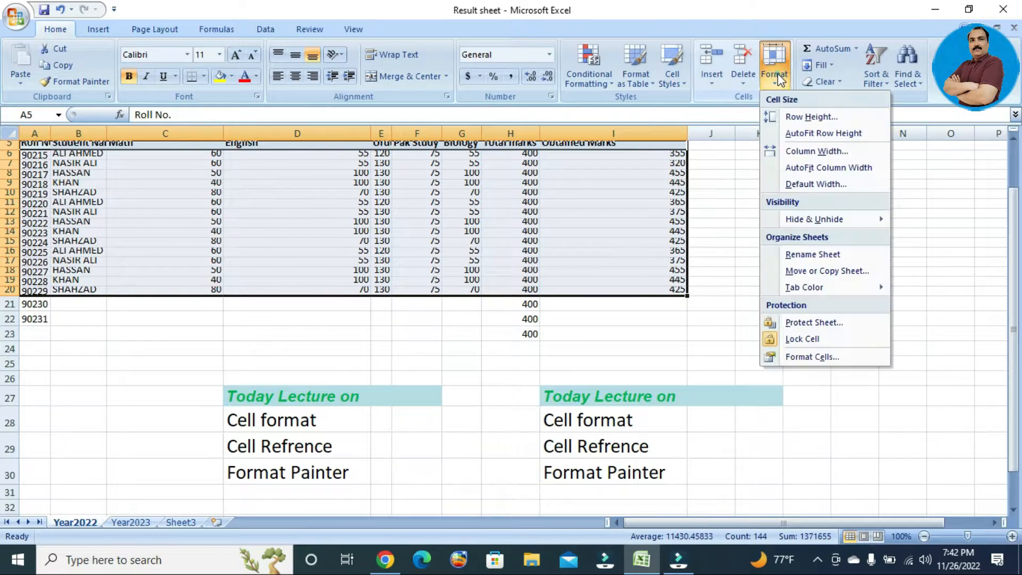
left_click(791, 115)
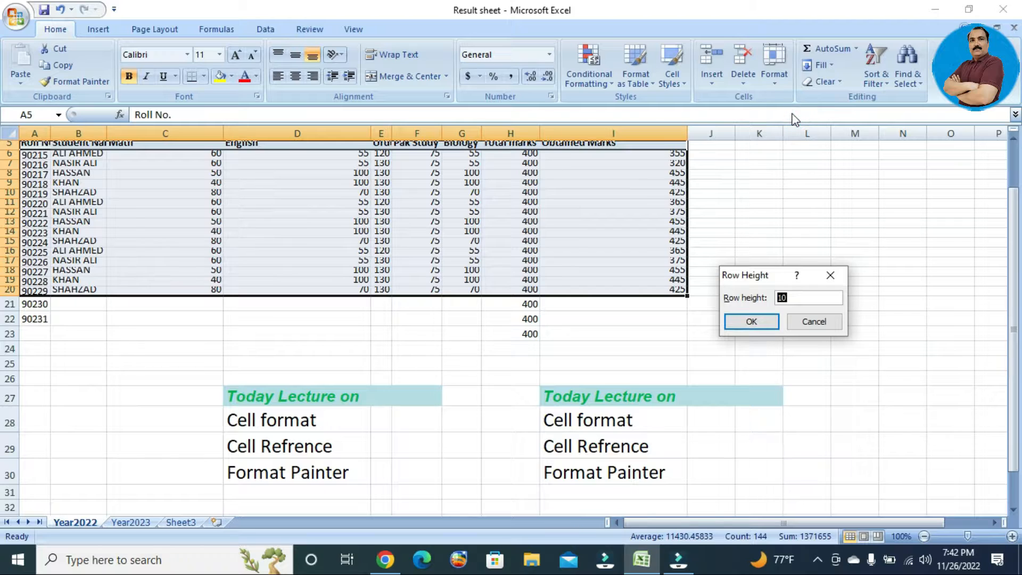
type("20")
key("Return")
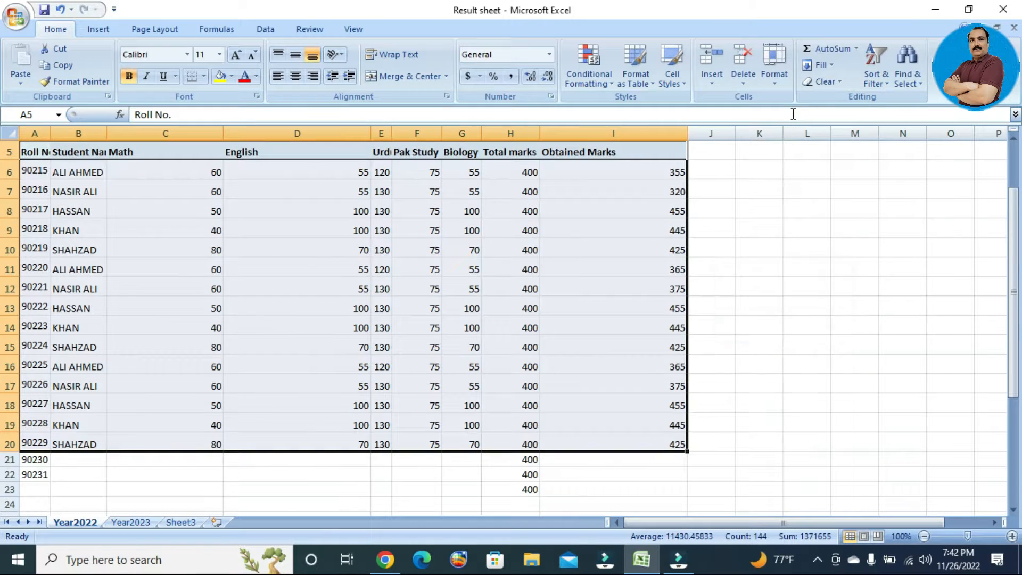
AutoFit the row height of rows 5–20, then select the KHAN cell B9.
left_click(772, 75)
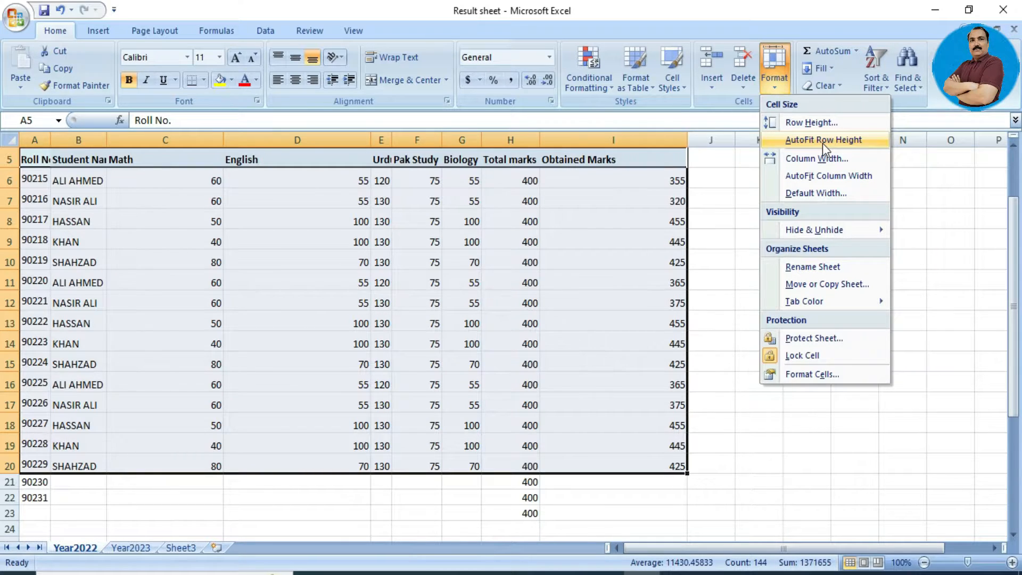
left_click(822, 141)
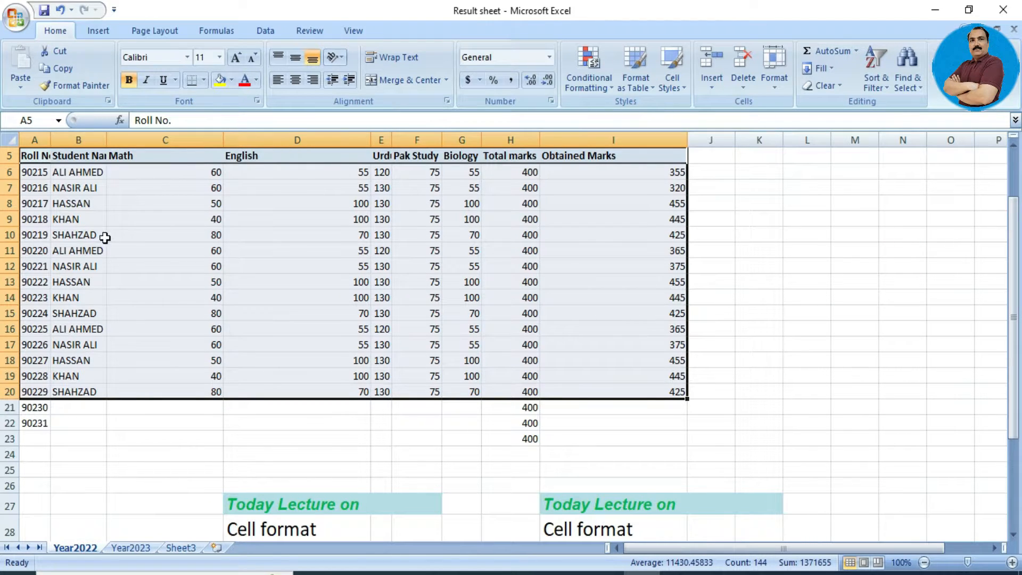
left_click(84, 218)
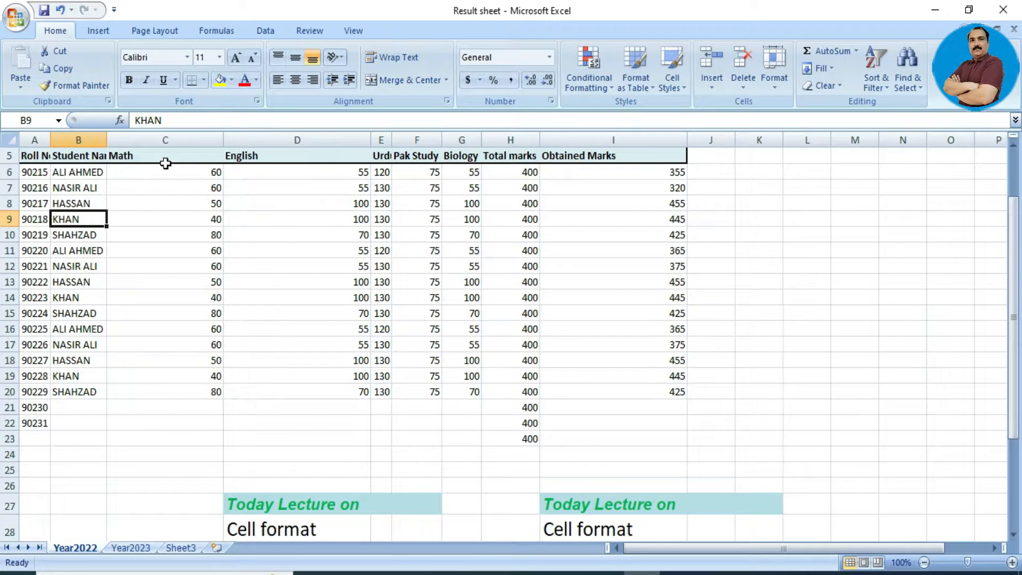
Give KHAN in B9 font size 30 and widen column B slightly.
left_click(205, 60)
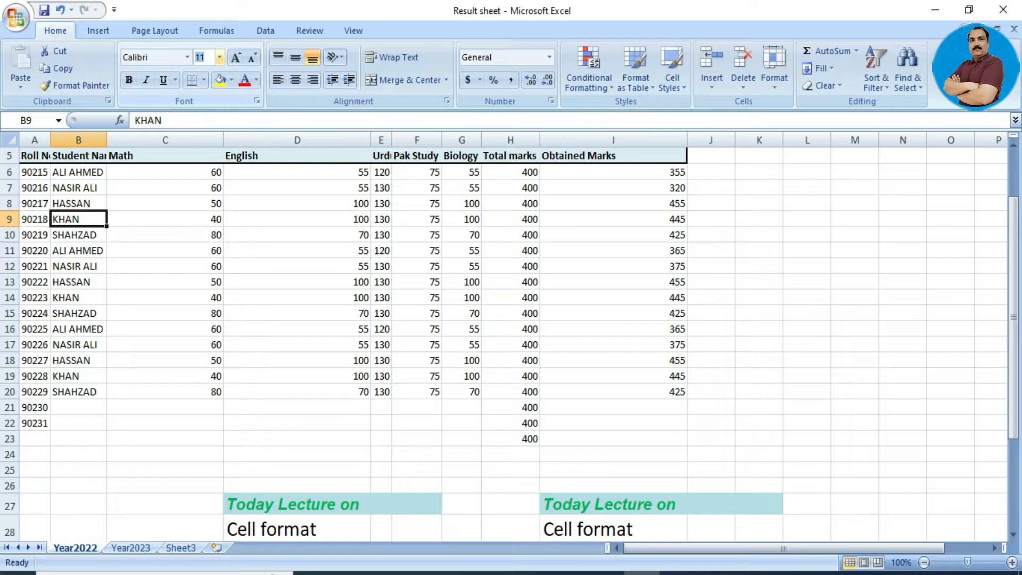
type("30")
key("Return")
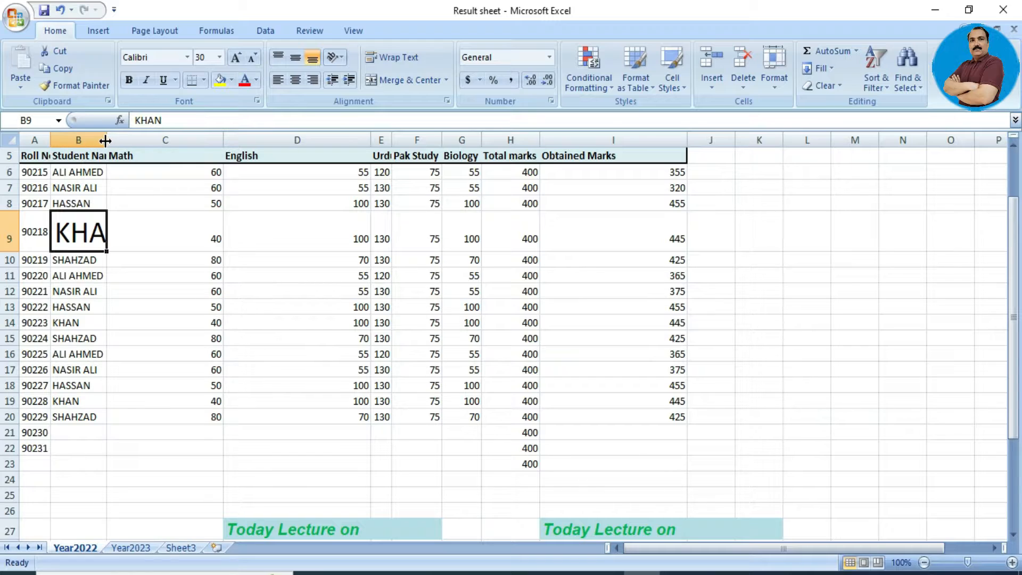
left_click_drag(106, 140, 111, 140)
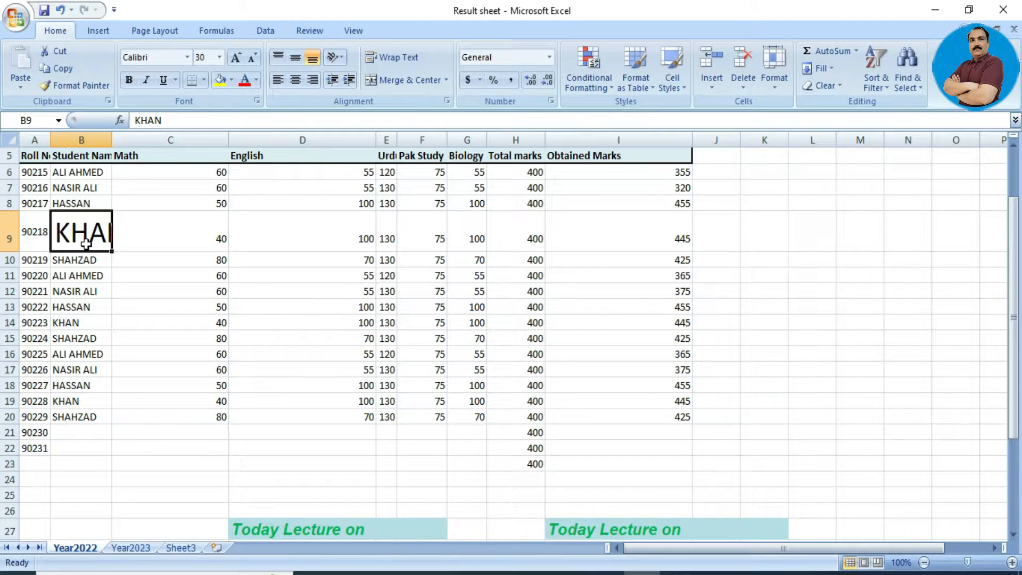
Check cells including the I7 obtained-marks formula, then reselect the table A5:I19.
left_click(197, 185)
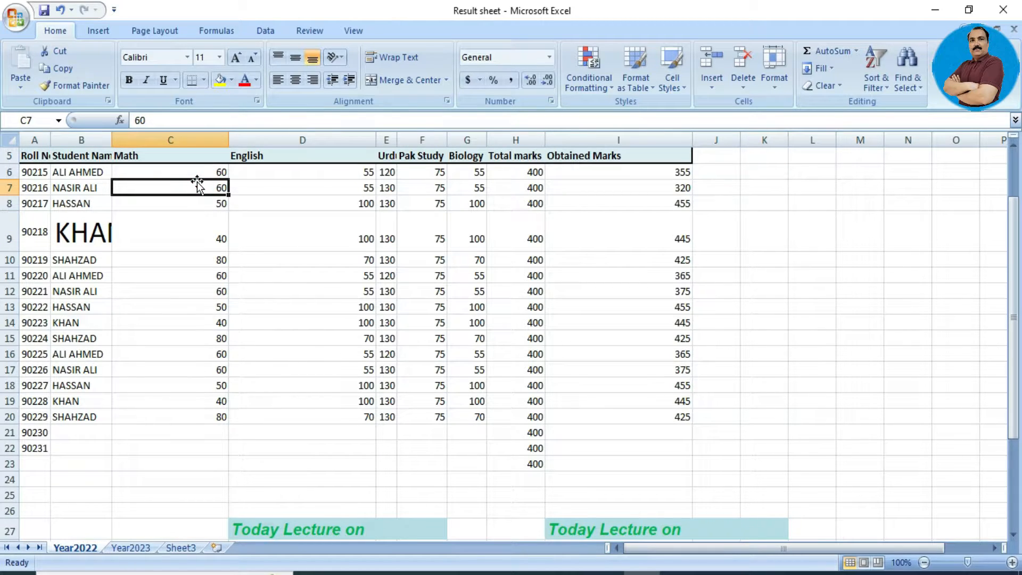
left_click(273, 169)
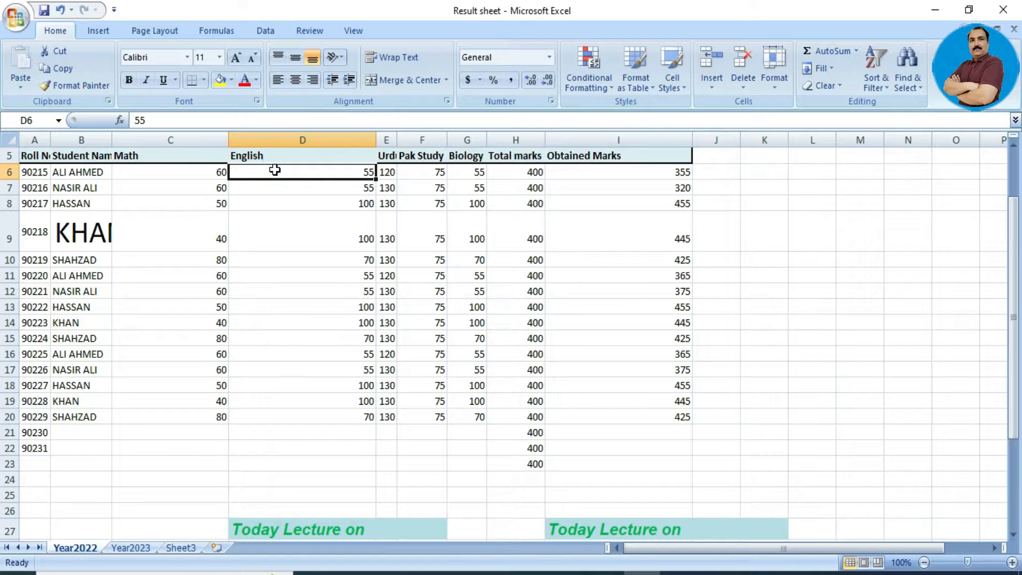
left_click(564, 187)
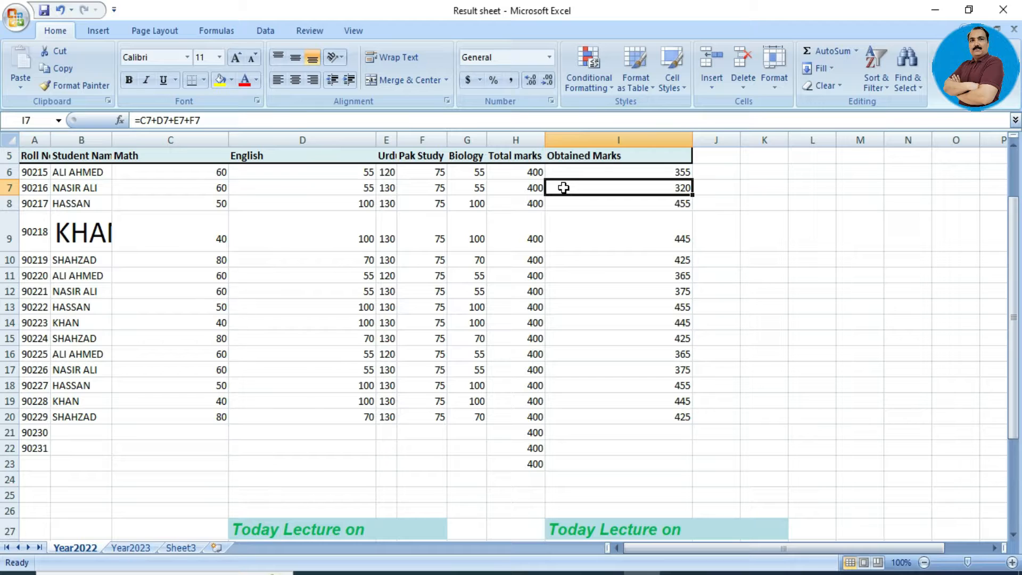
key("Left")
key("Left")
key("Left")
key("Left")
key("Left")
key("Left")
key("Left")
key("Left")
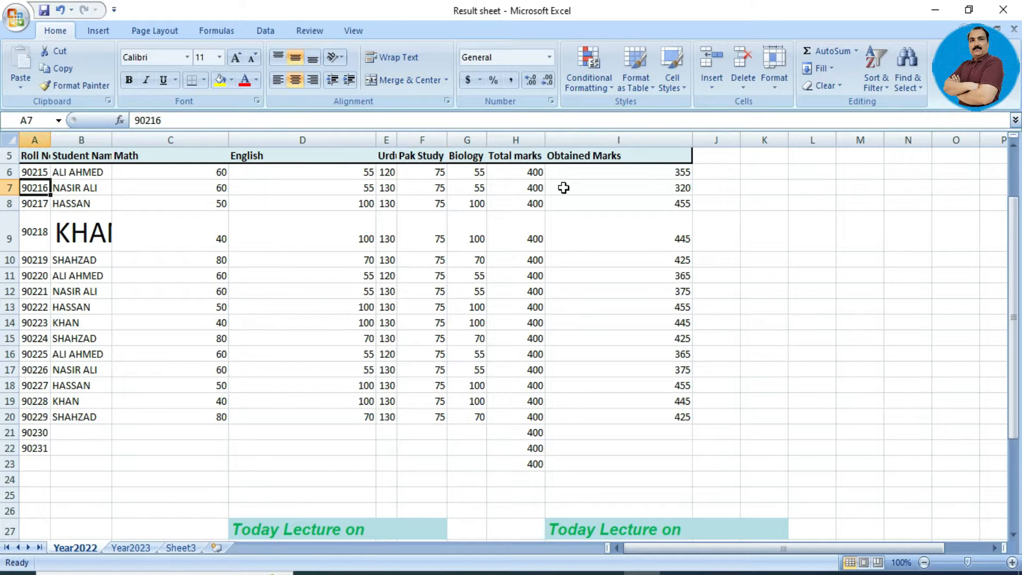
key("Up")
key("Up")
key("Up")
key("Up")
key("Up")
key("Up")
key("Down")
key("Down")
key("Down")
key("Down")
key("Down")
key("Down")
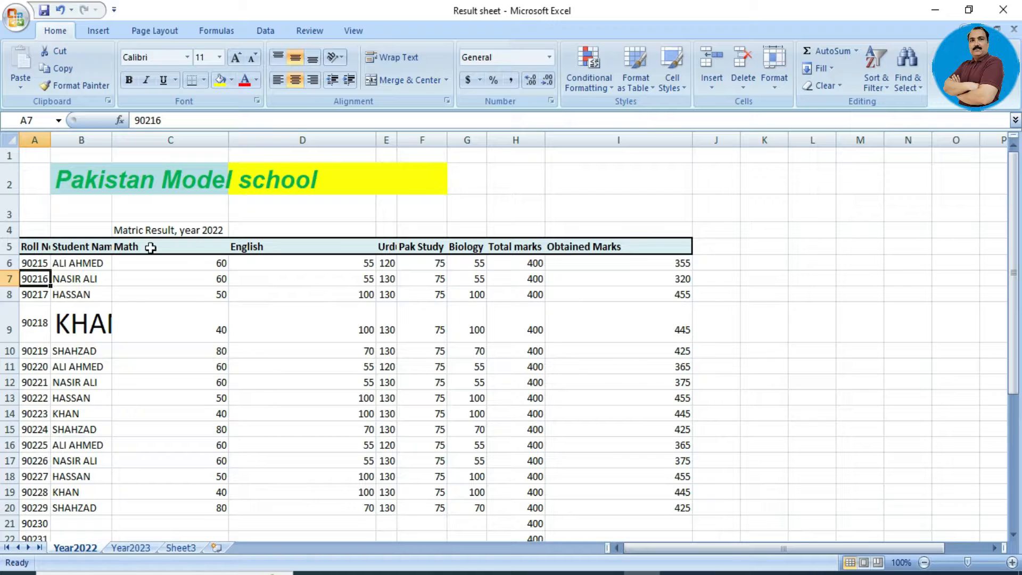
left_click_drag(38, 247, 655, 495)
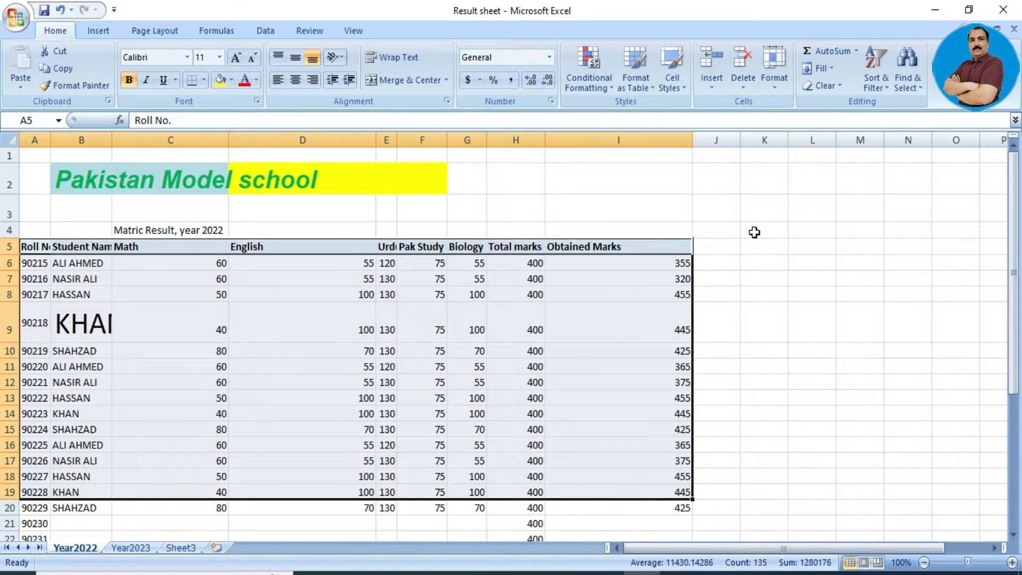
AutoFit the widths of columns A–I so all headers and the large KHAN show.
left_click(781, 84)
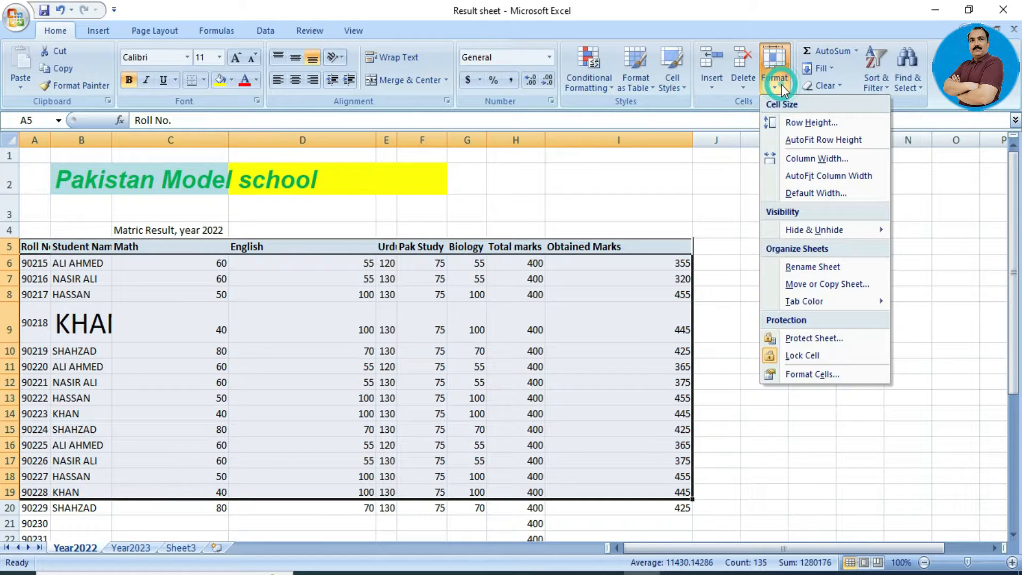
left_click(813, 176)
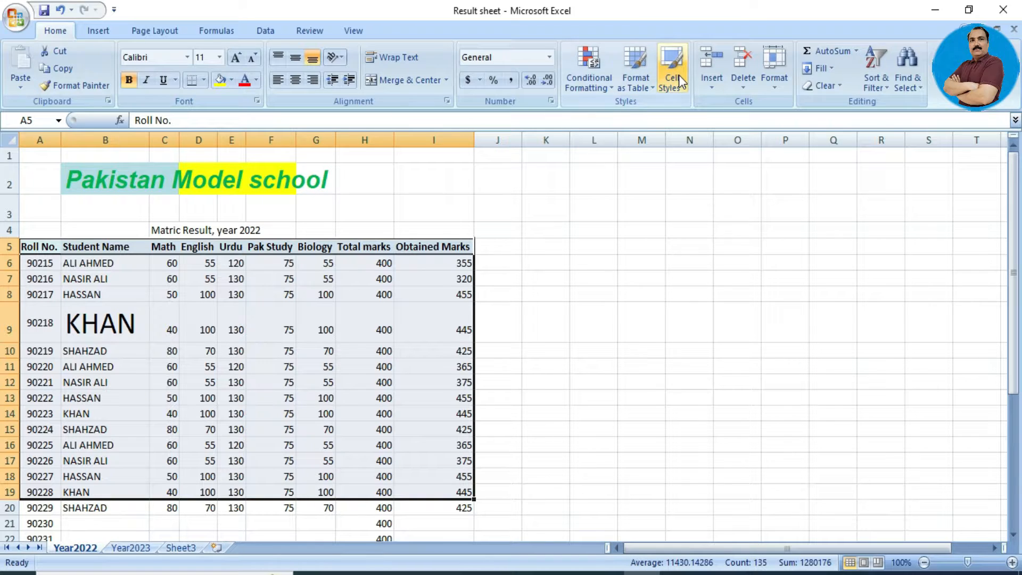
left_click(777, 84)
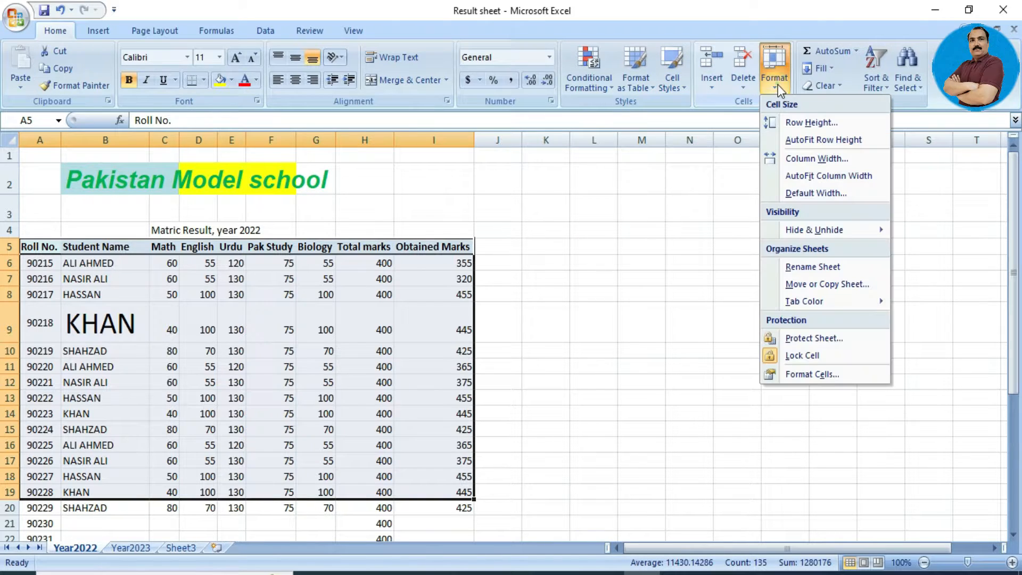
left_click(810, 180)
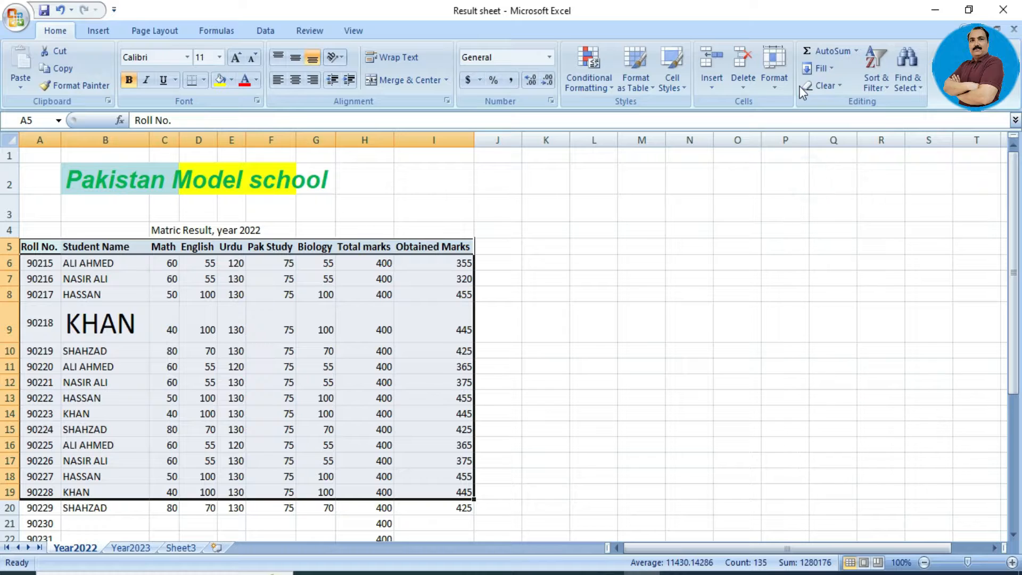
left_click(781, 77)
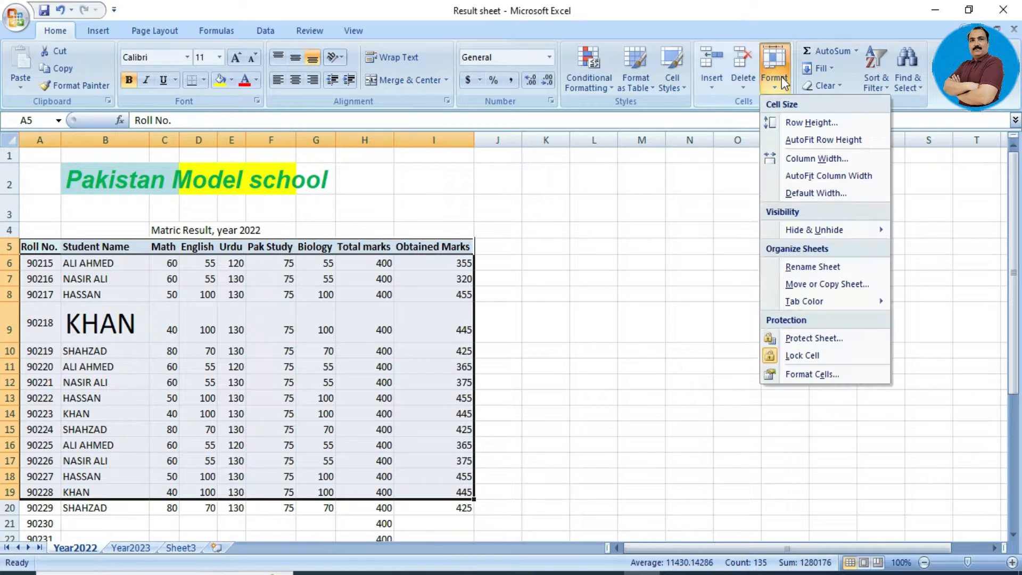
left_click(836, 194)
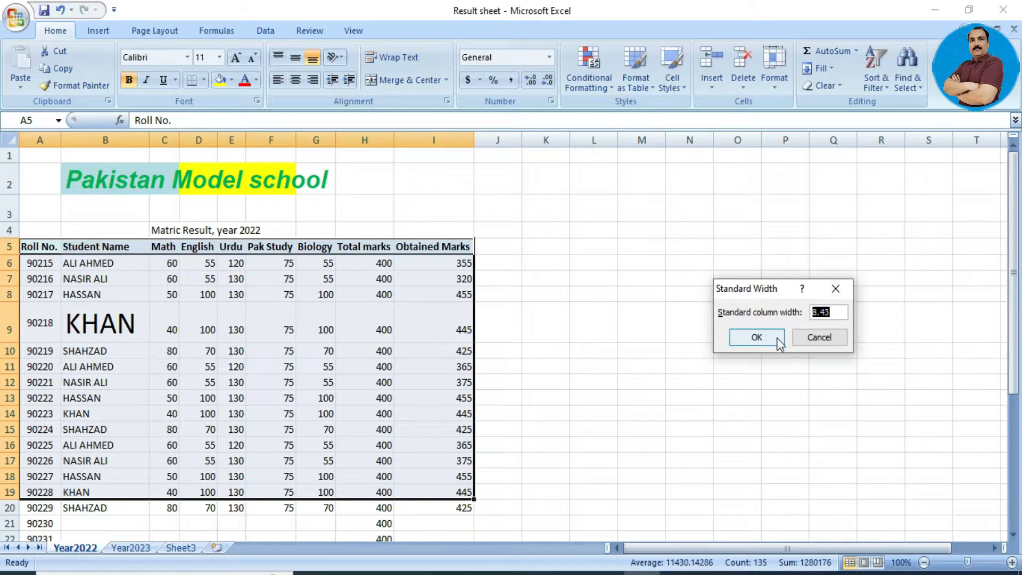
left_click(806, 336)
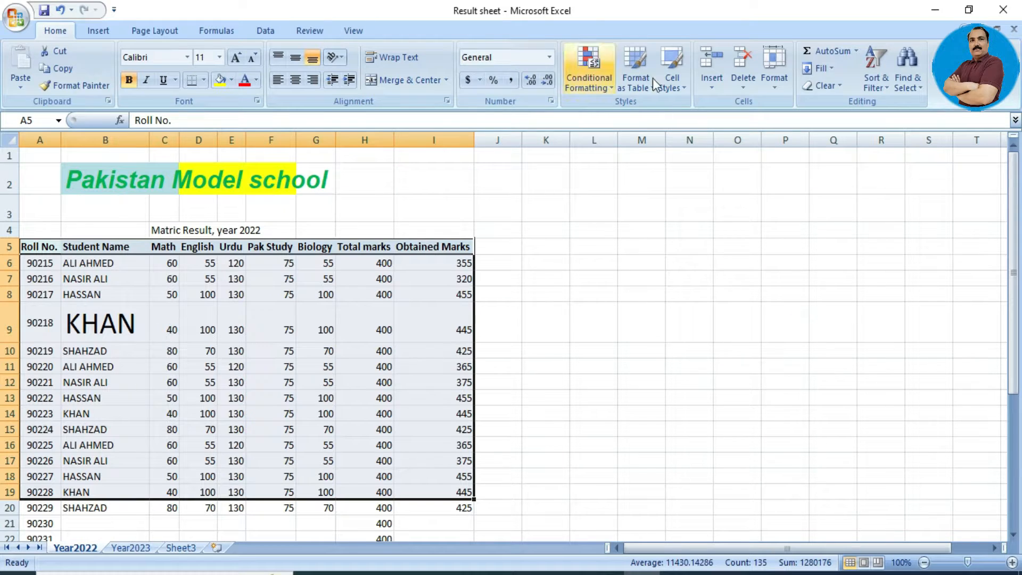
left_click(772, 79)
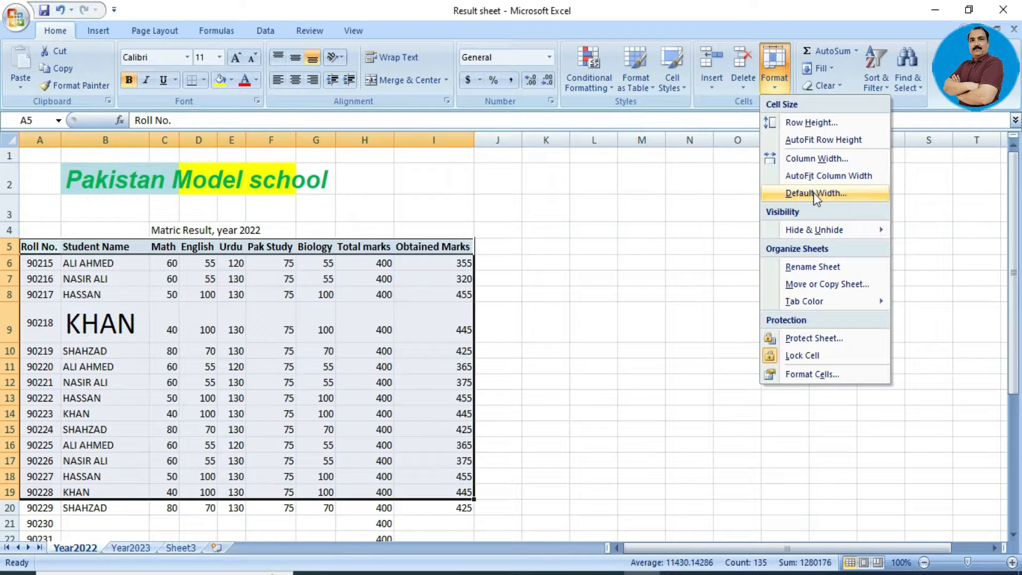
mouse_move(818, 228)
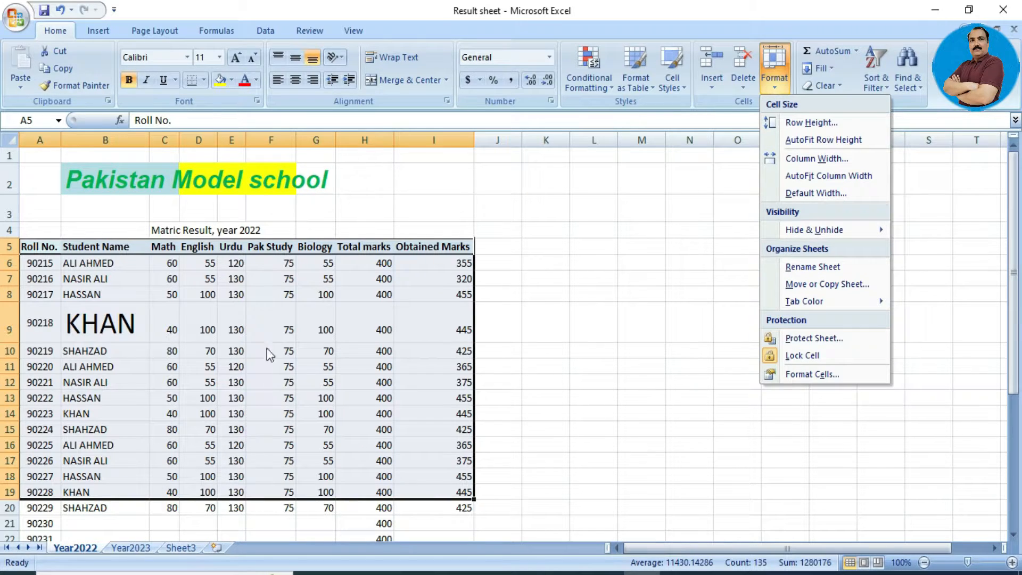
left_click(431, 290)
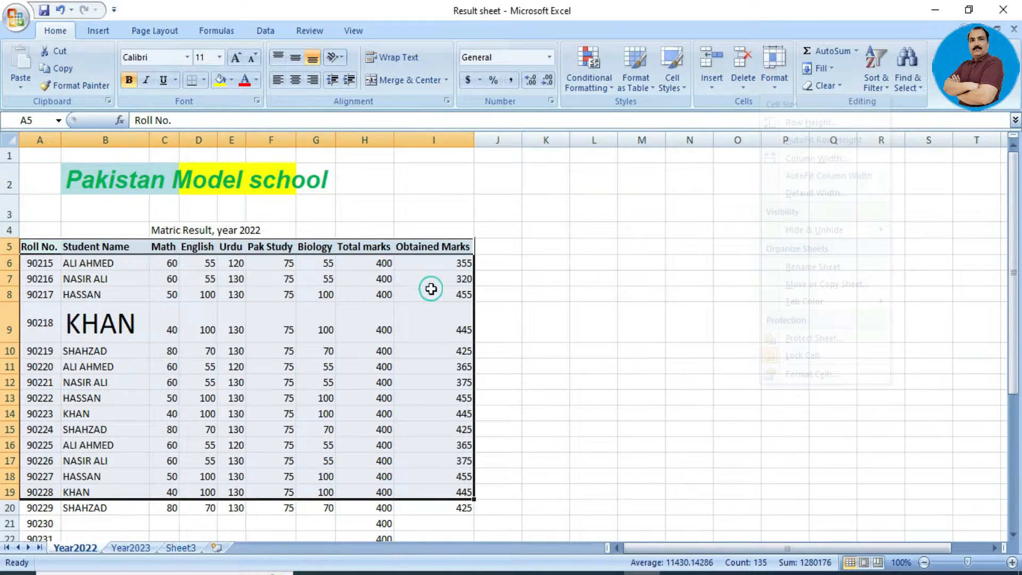
Hide column B containing the student names on the Year2022 sheet.
left_click(120, 213)
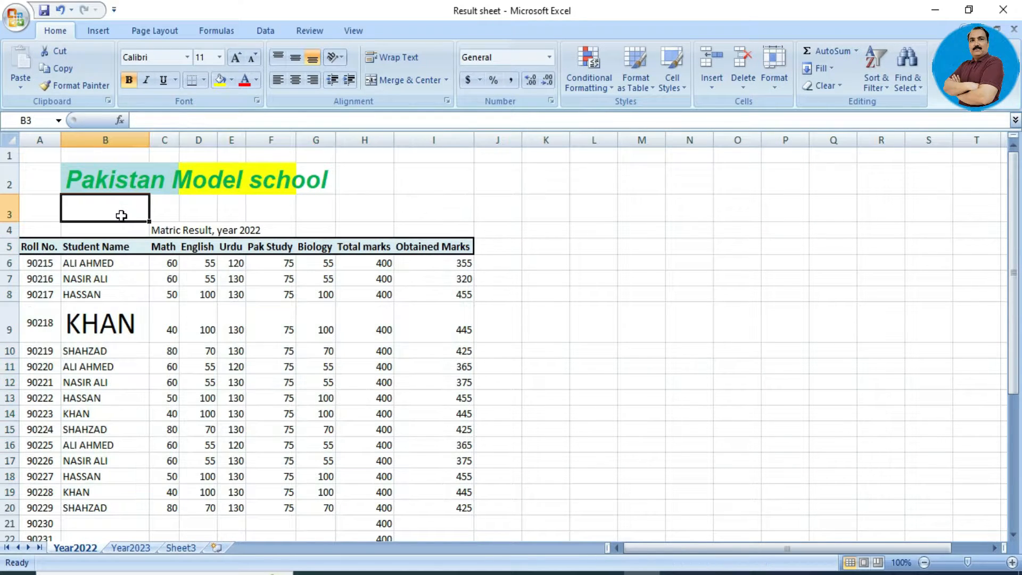
right_click(108, 139)
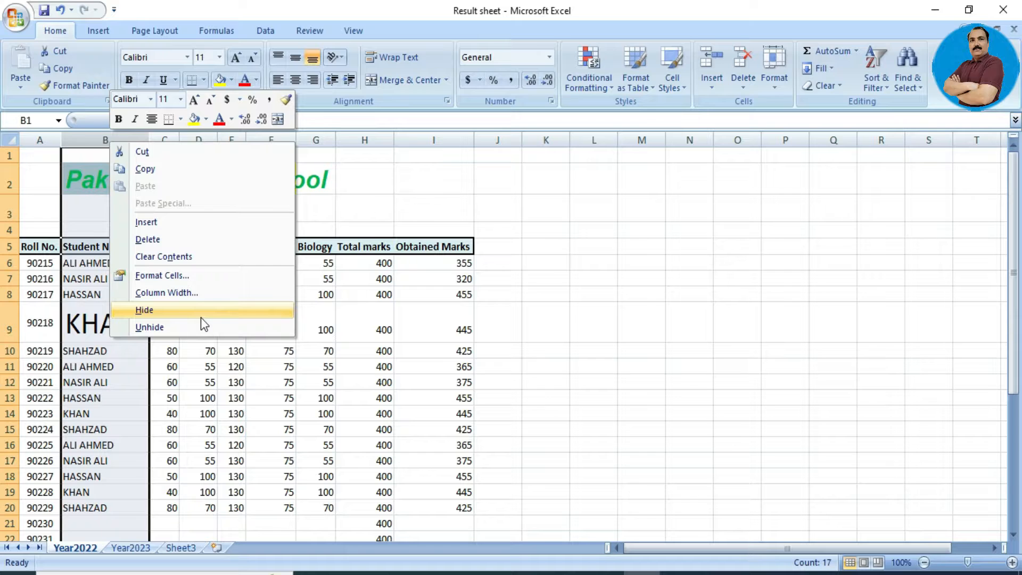
left_click(776, 82)
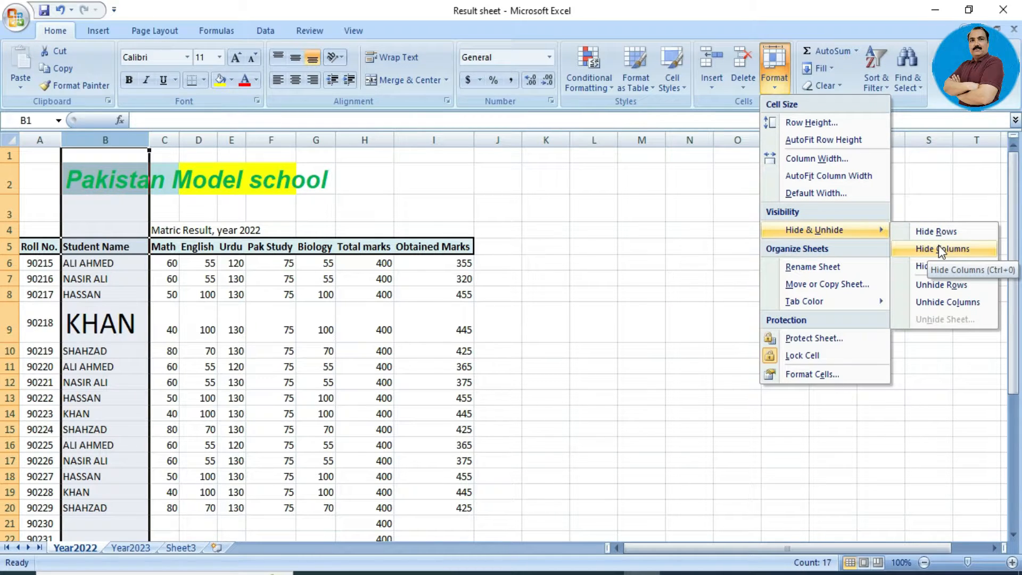
left_click(941, 250)
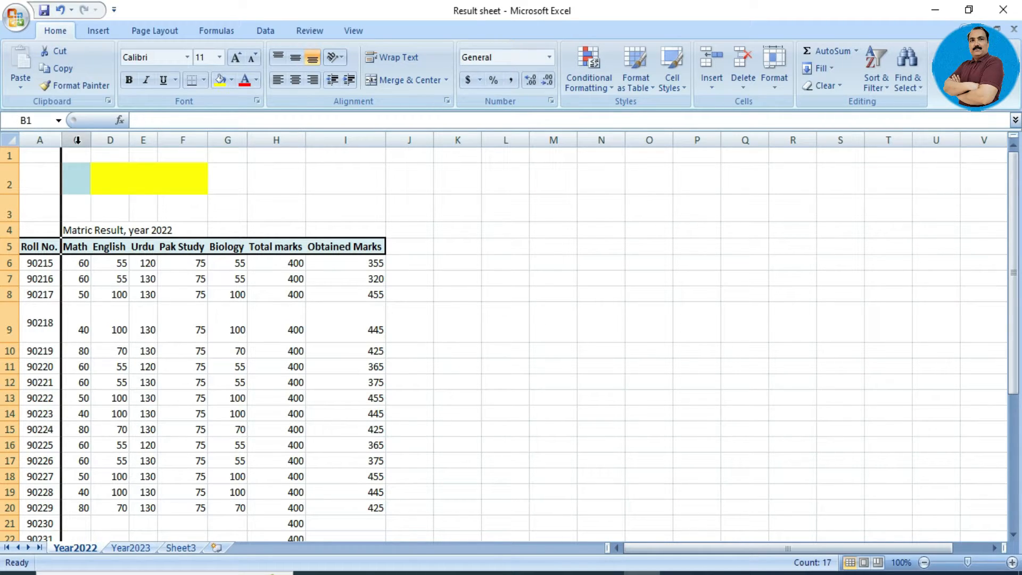
left_click(131, 171)
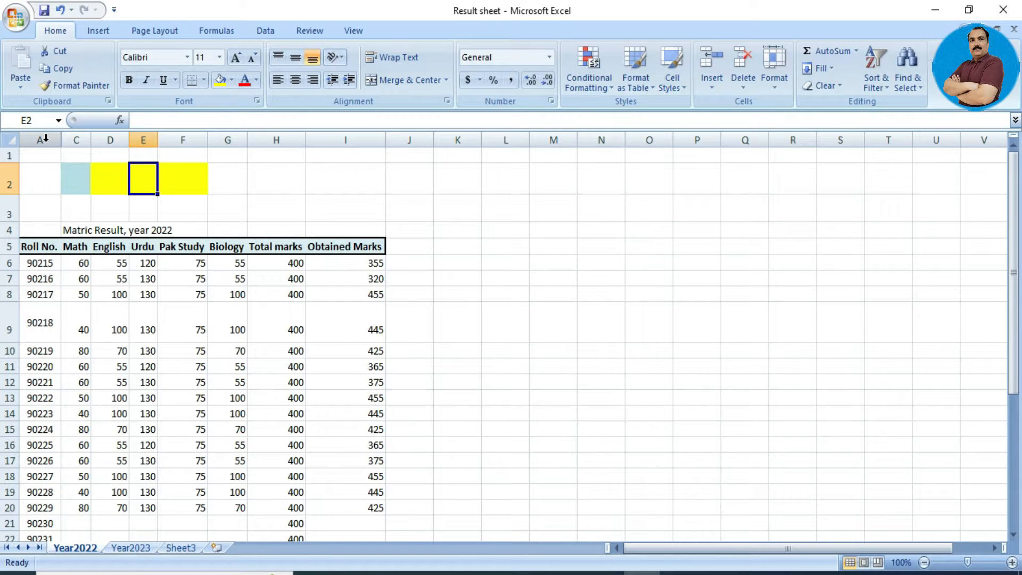
Unhide the Student Name column B by selecting columns A–C across it.
left_click_drag(45, 138, 77, 139)
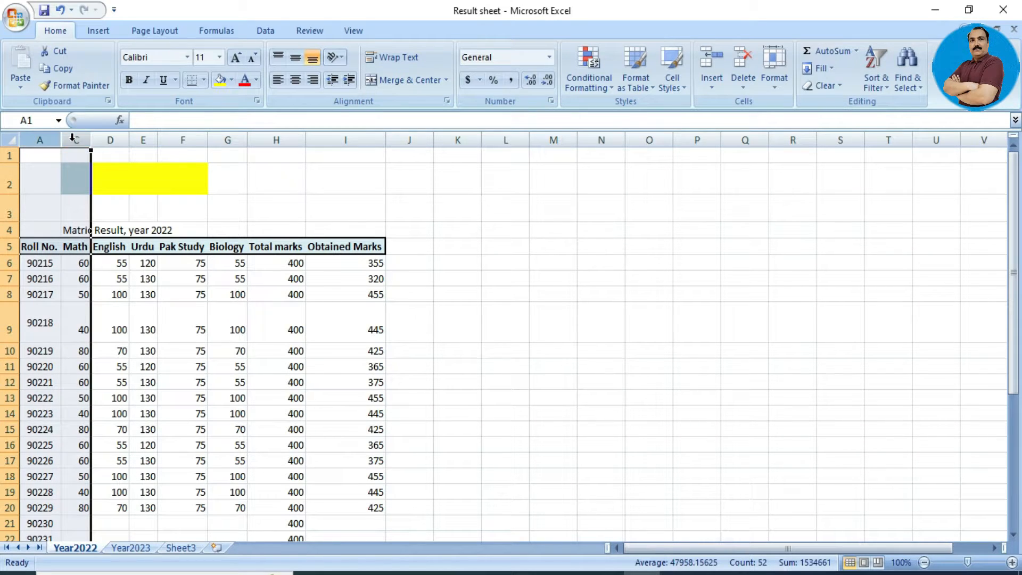
left_click(772, 77)
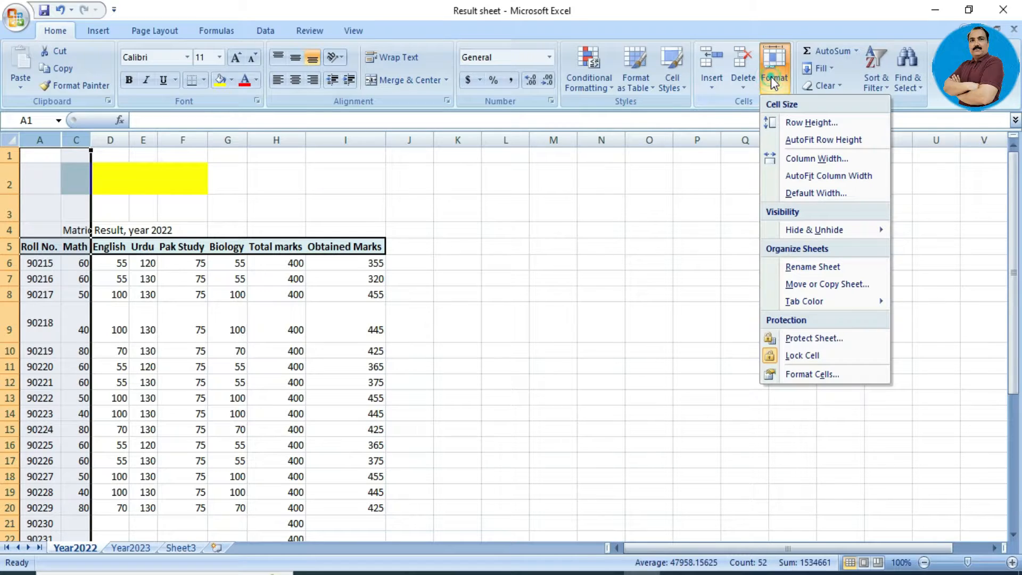
mouse_move(838, 232)
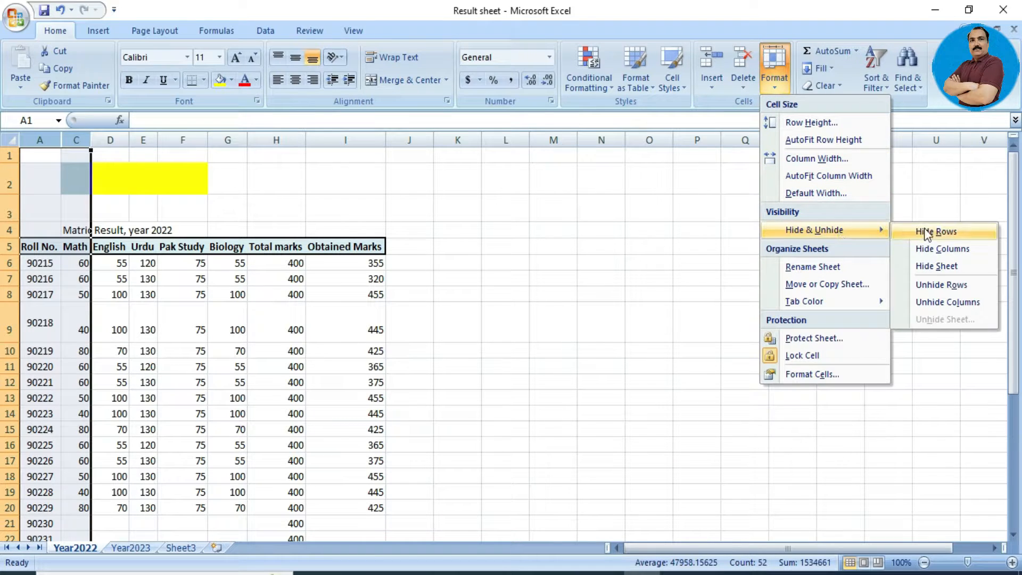
left_click(959, 298)
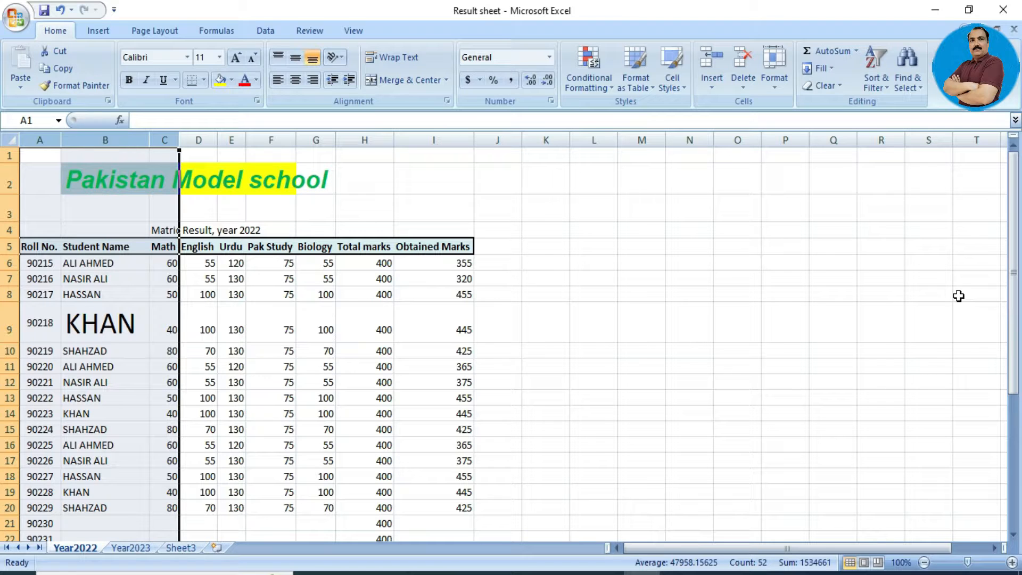
On Year2023, enter 'A QUICK BROWN FOX JUMPS OVER THE WHIT LAZY DOG.' in D5.
left_click(137, 549)
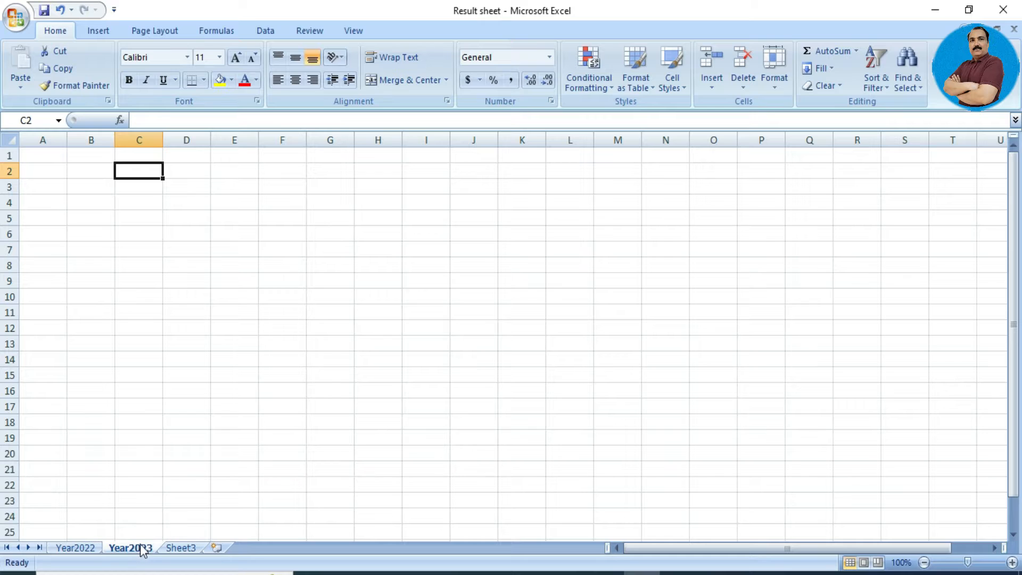
left_click(194, 223)
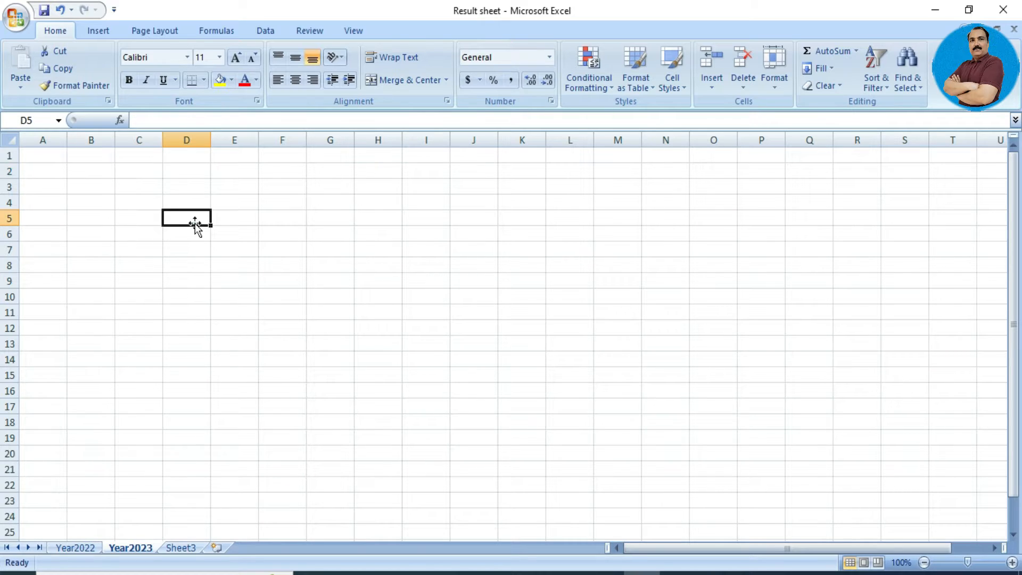
type("A ")
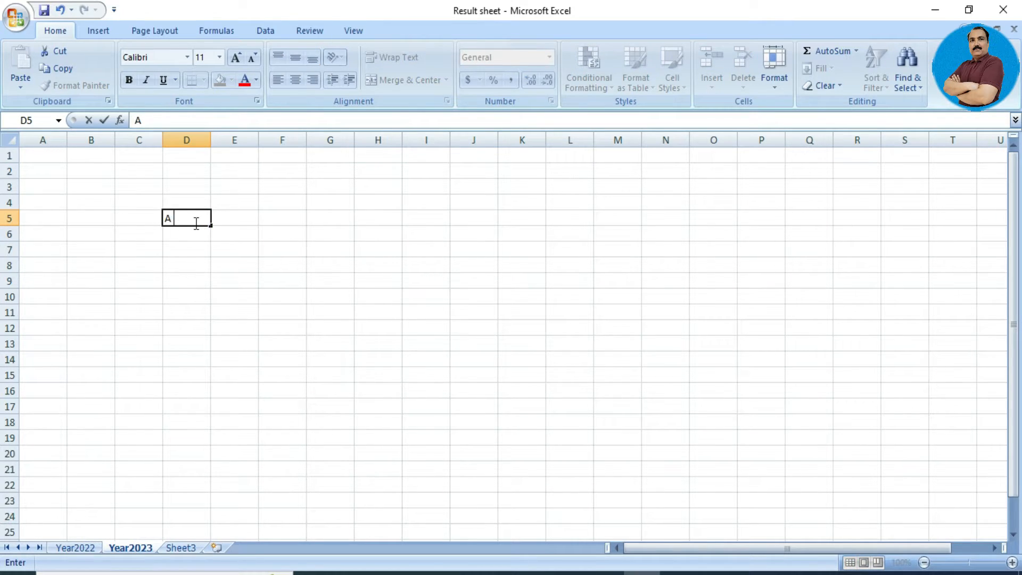
type("QUICK BROW")
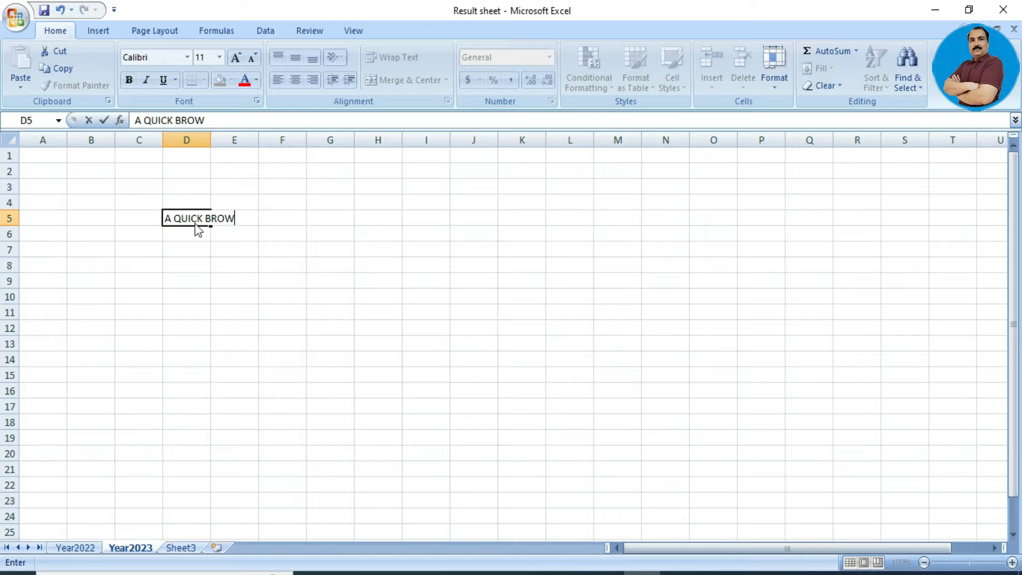
type("N FOX JUM")
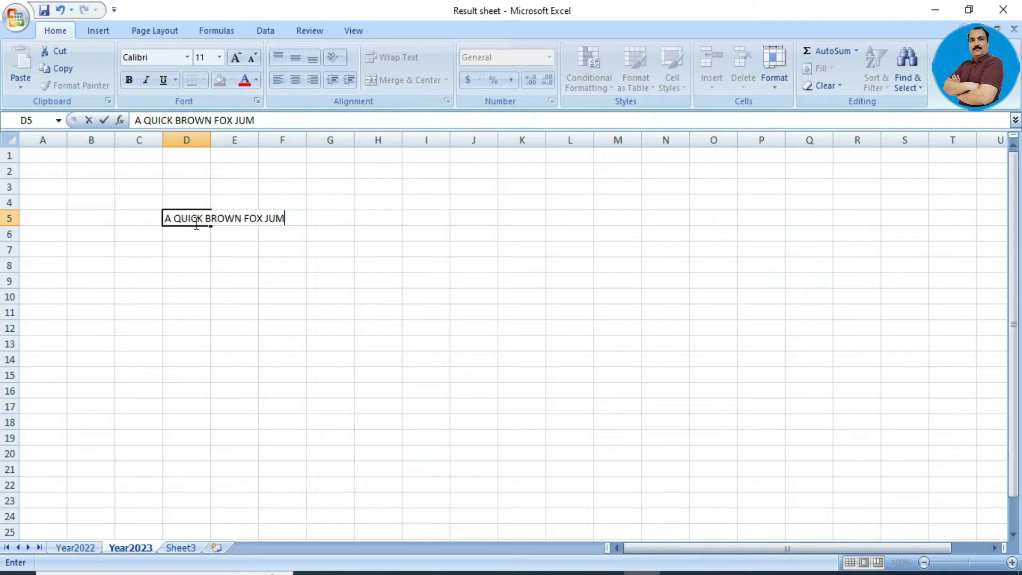
type("PS OVER THE")
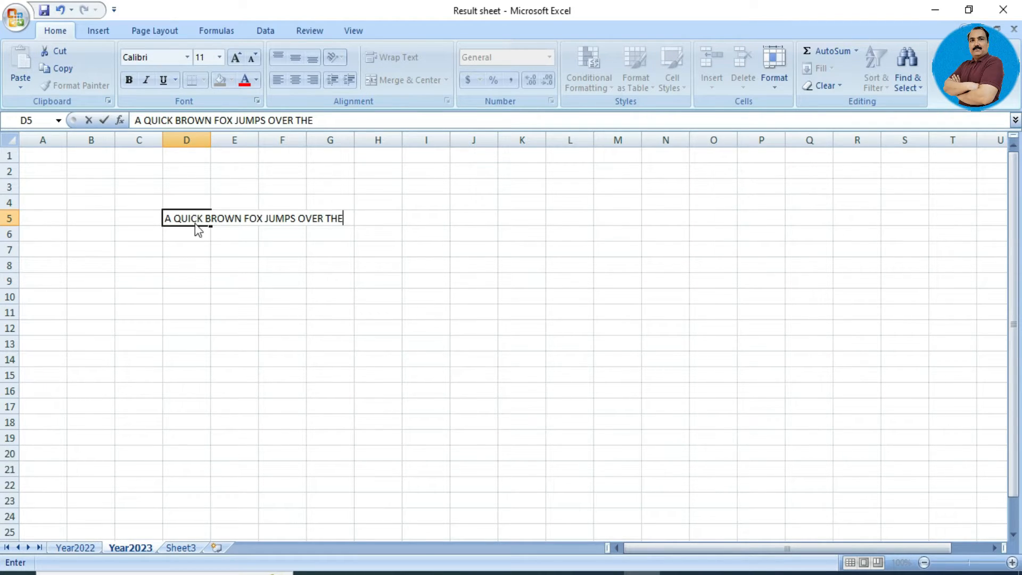
type(" WHIT LAZY DOG.")
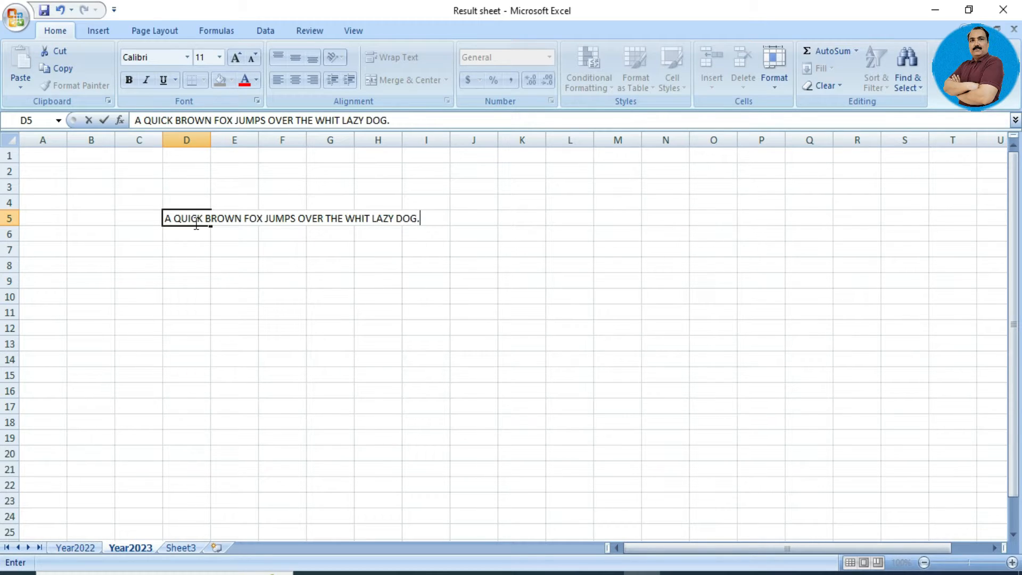
key("Return")
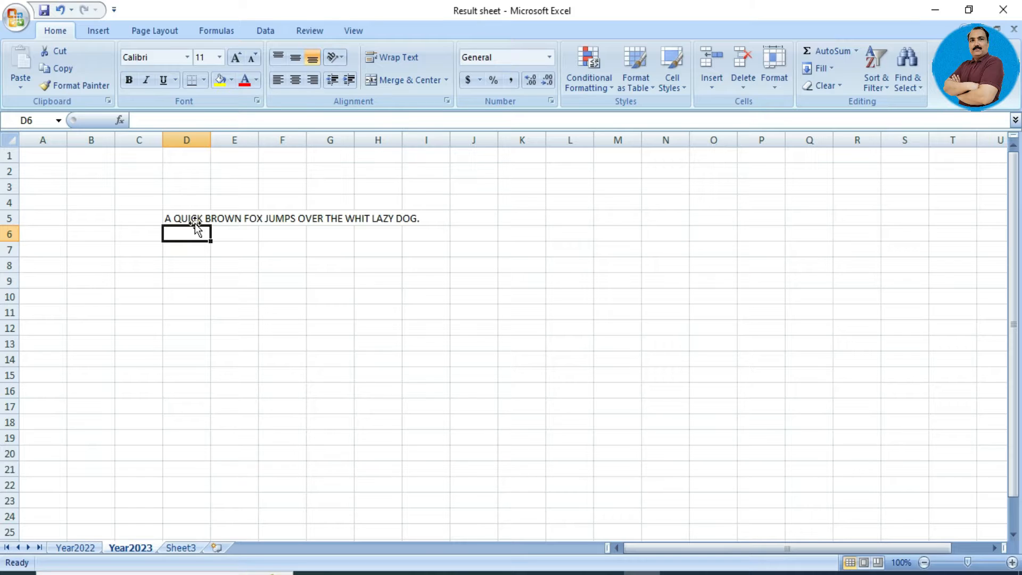
key("Down")
key("Down")
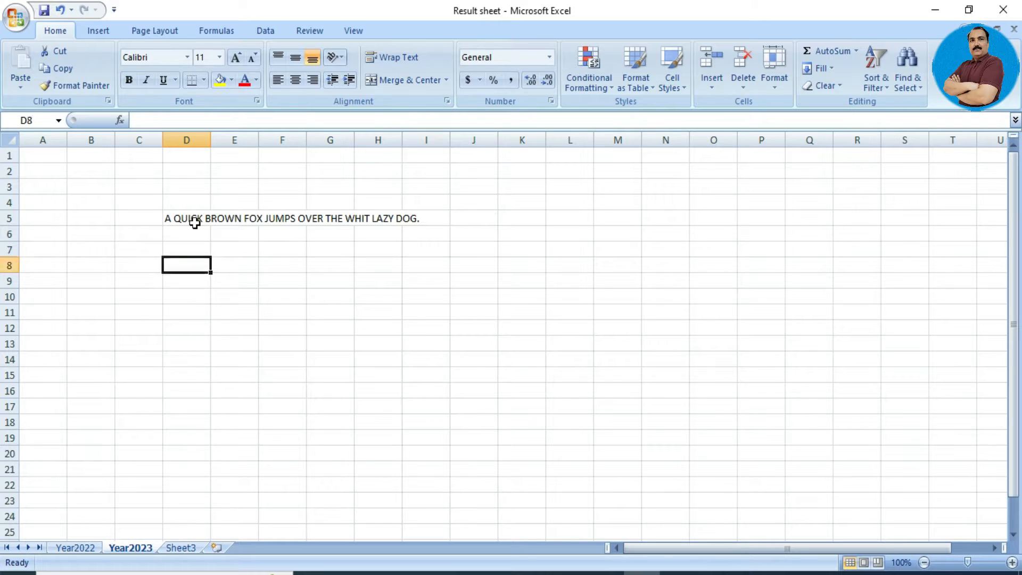
key("Up")
key("Up")
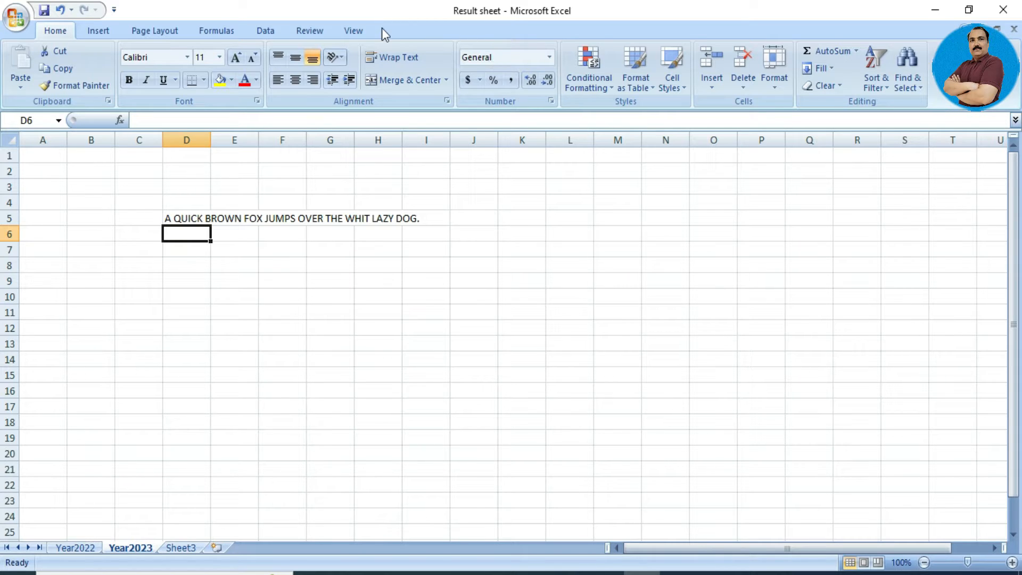
Hide the Year2023 sheet using Format > Hide & Unhide > Hide Sheet.
left_click(775, 81)
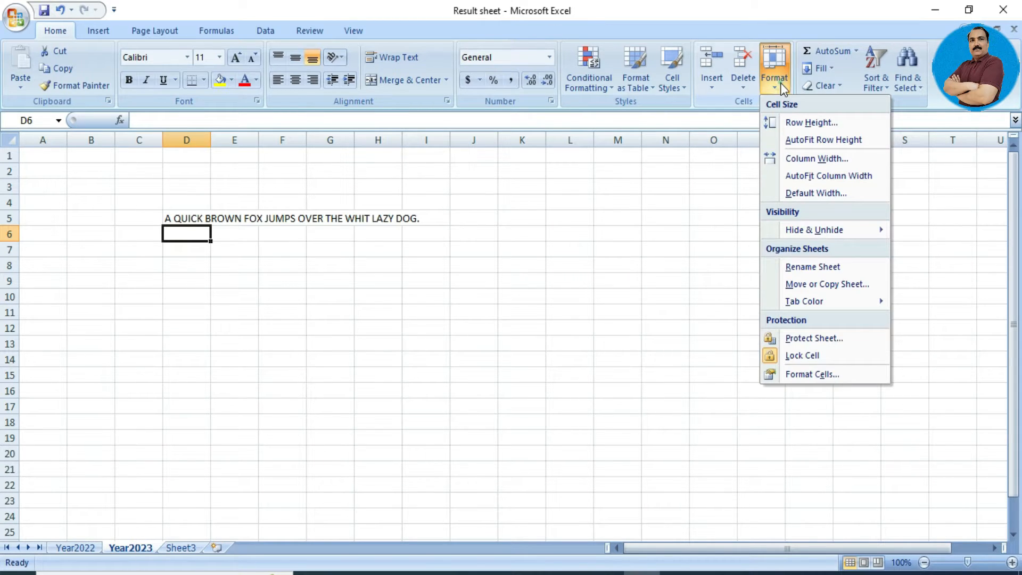
mouse_move(848, 230)
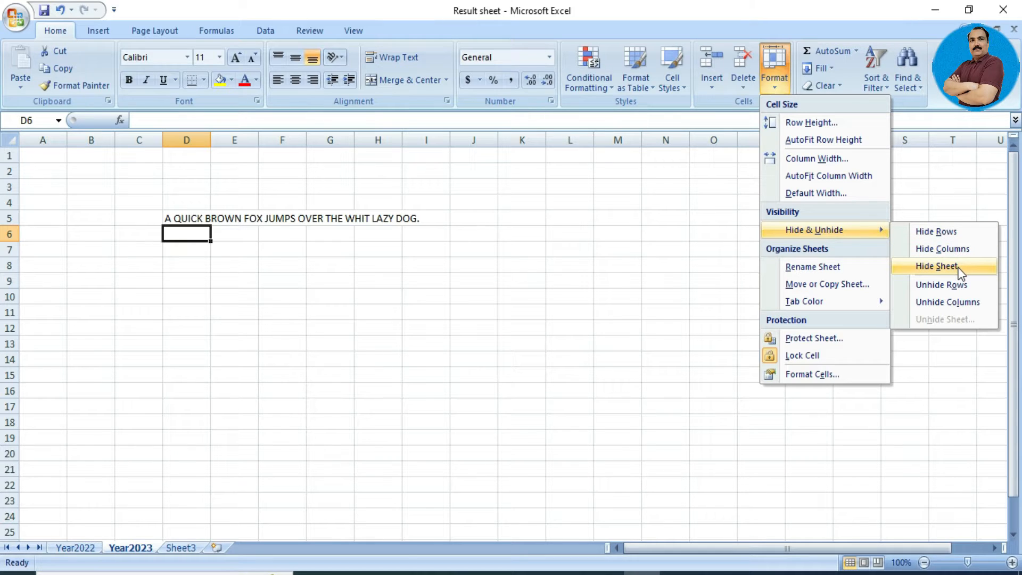
left_click(937, 266)
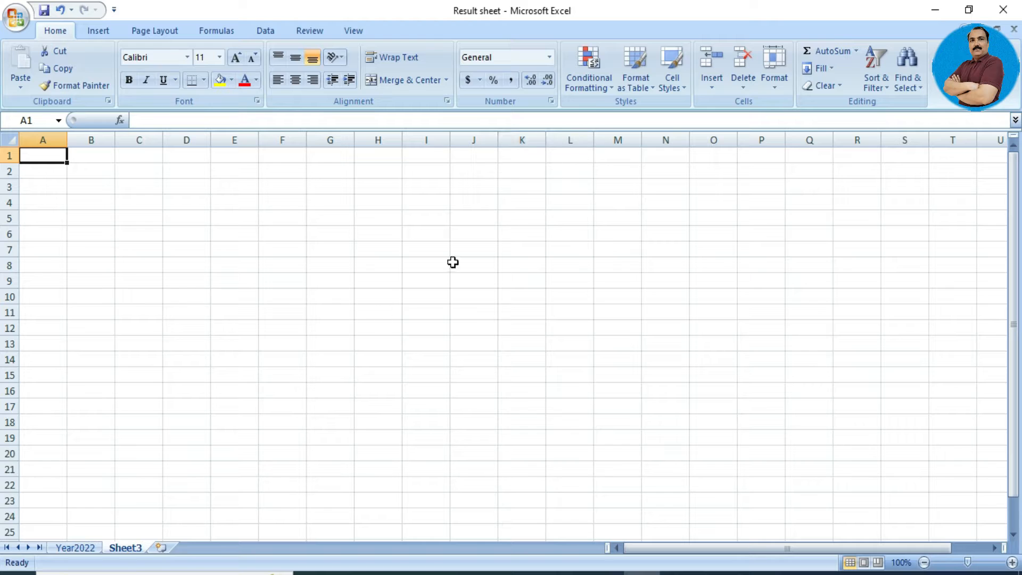
Unhide the Year2023 sheet by choosing it from the hidden-sheets list.
left_click(771, 80)
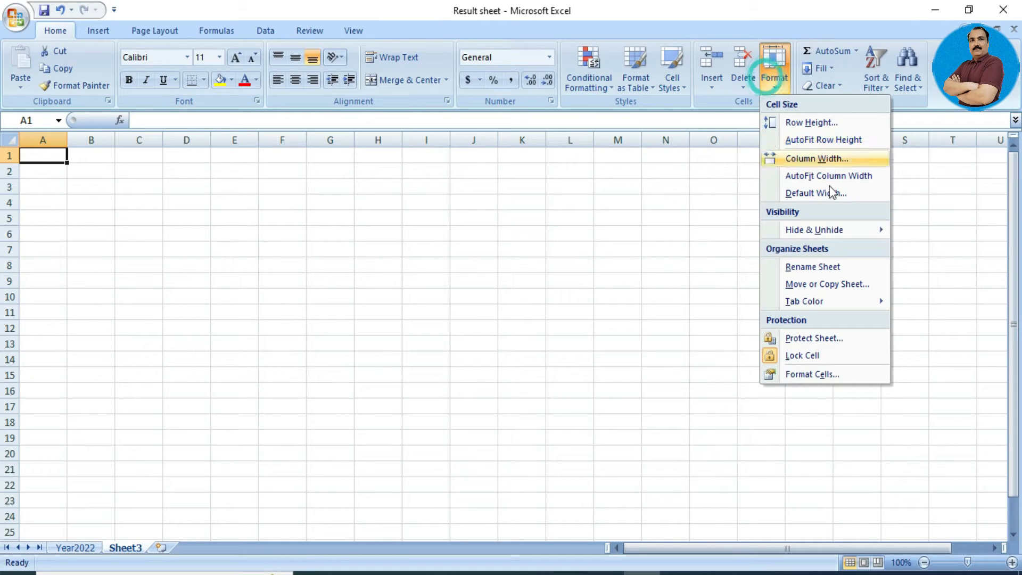
mouse_move(835, 238)
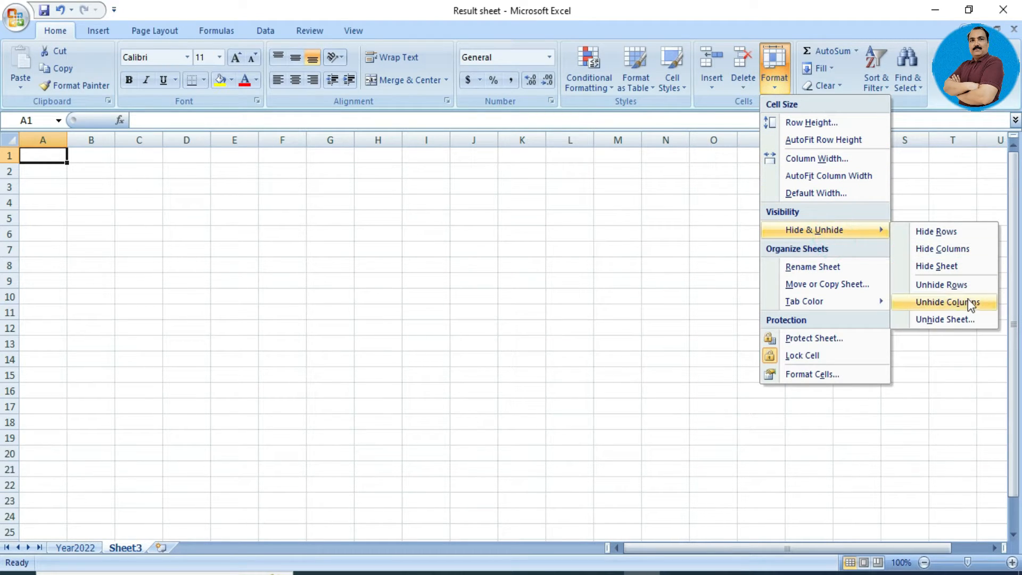
left_click(970, 318)
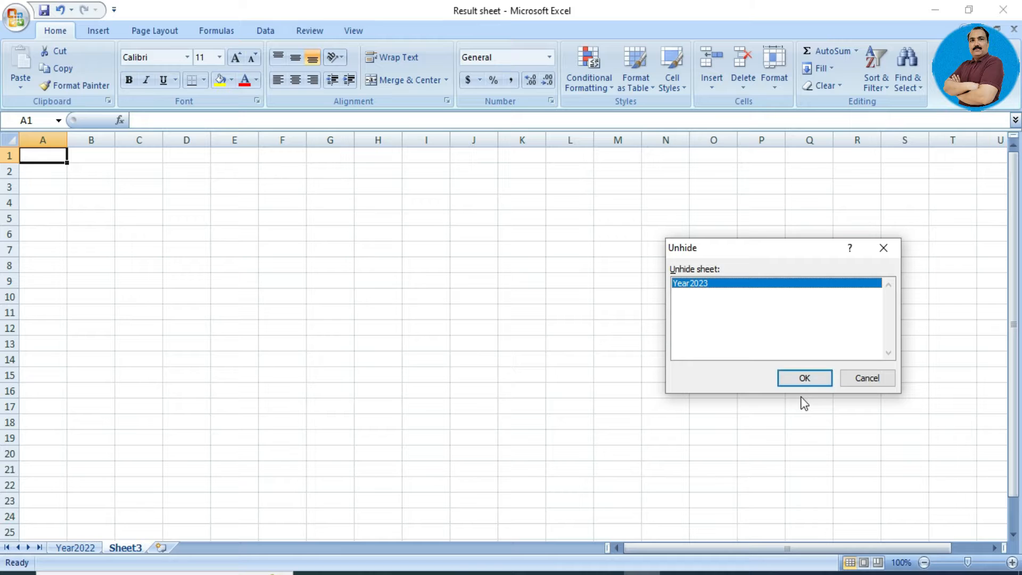
left_click(799, 380)
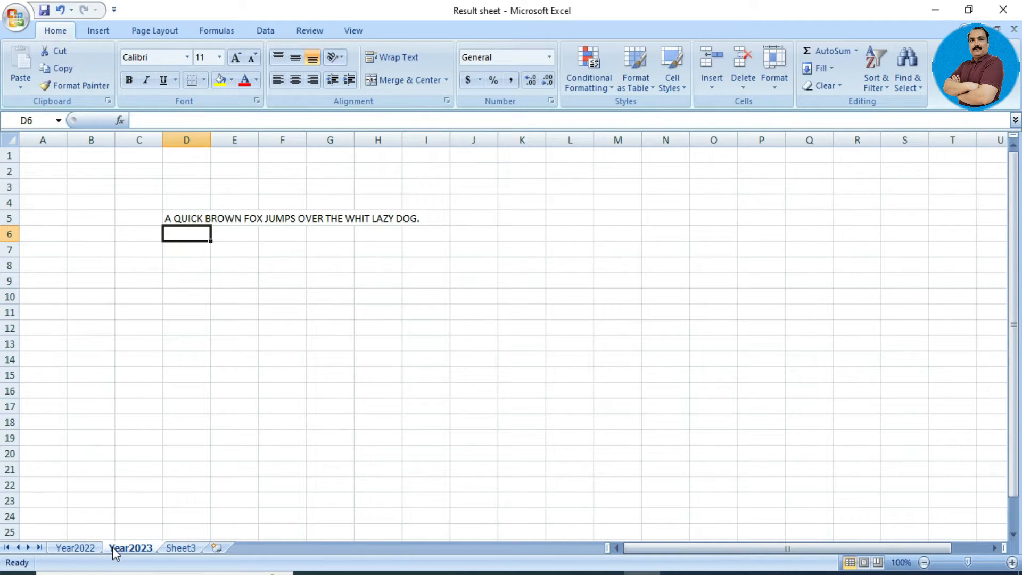
On the Year2022 sheet, select KHAN's cell B14 and bring up the Insert options.
left_click(81, 548)
left_click(104, 510)
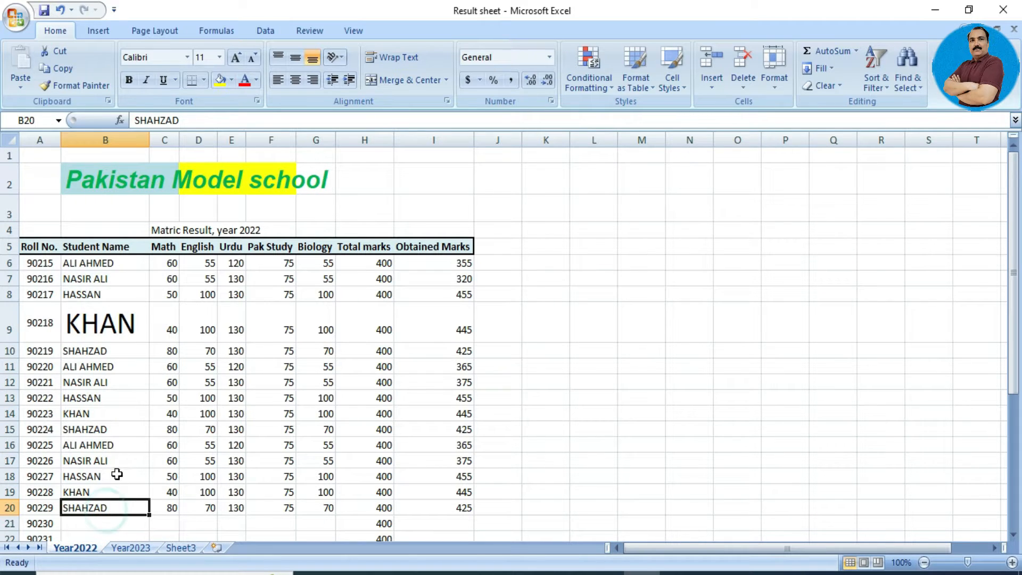
left_click(132, 430)
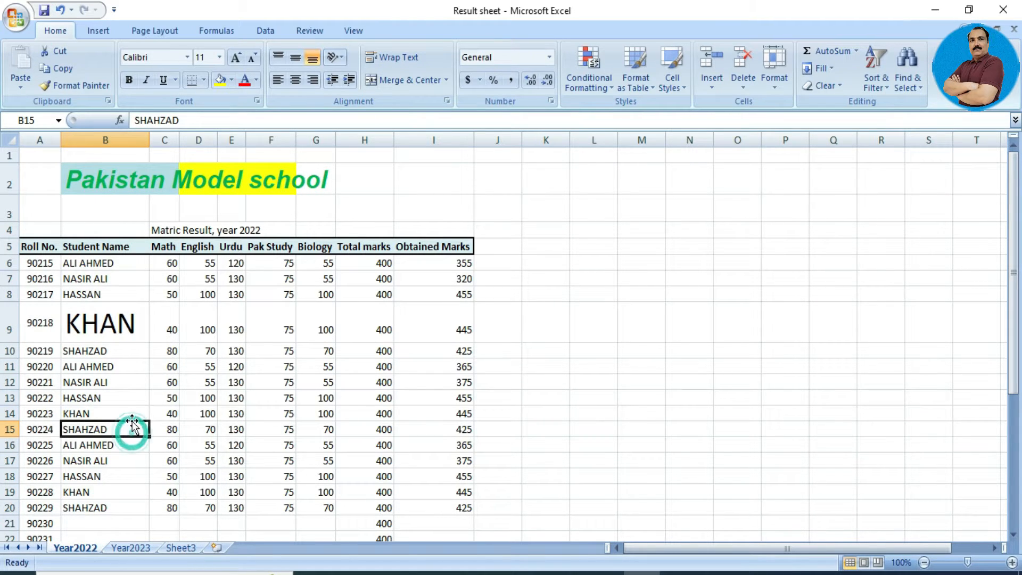
left_click(133, 411)
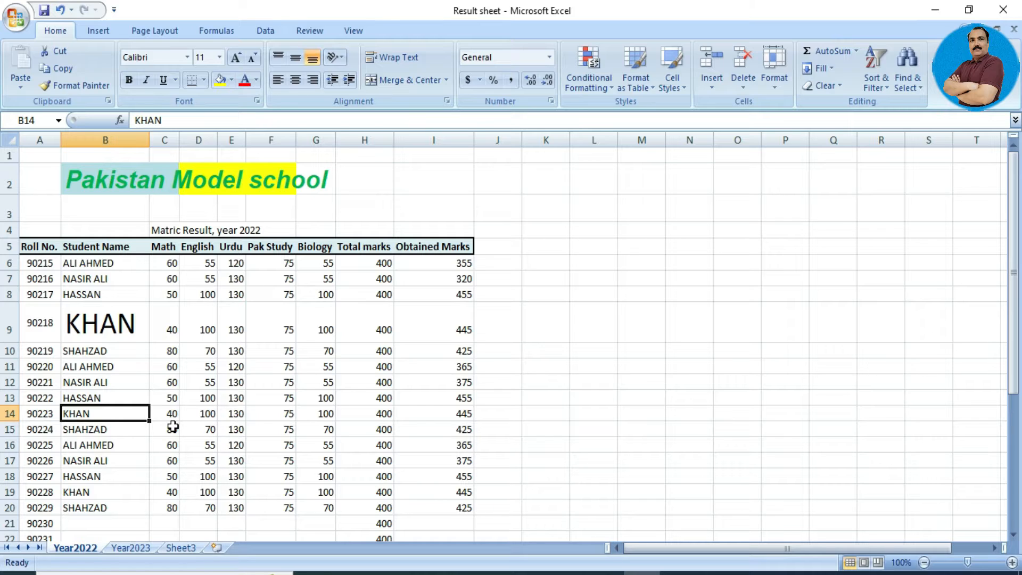
left_click(713, 88)
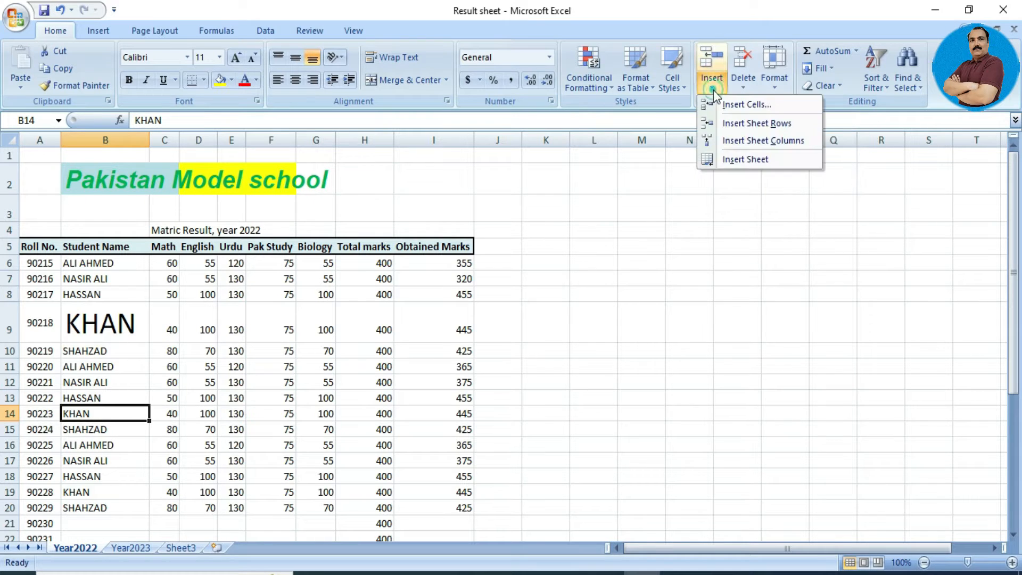
Insert a row above KHAN and fill it with roll no. 101, name ALI, Math mark 45.
left_click(752, 122)
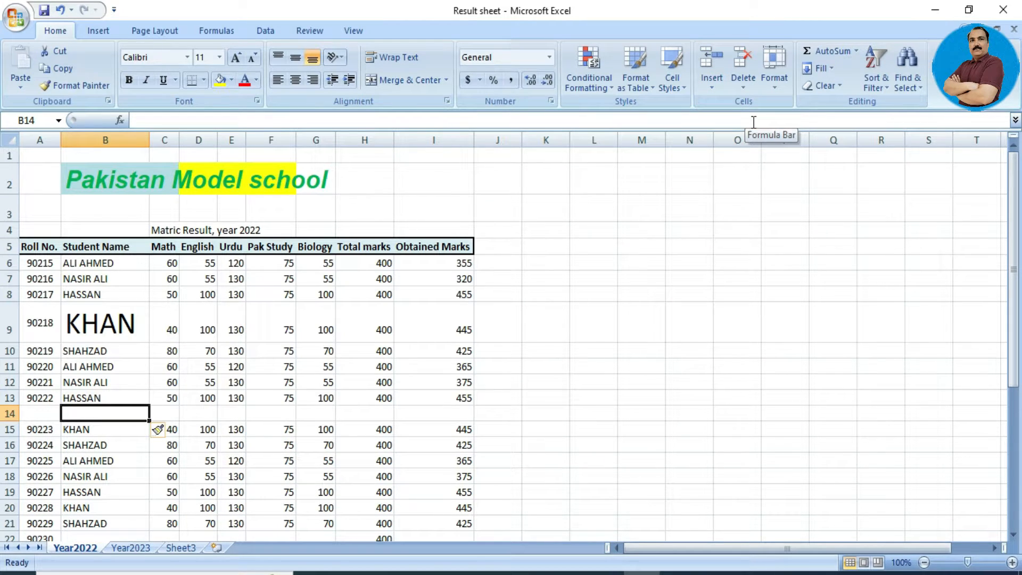
key("Left")
type("101")
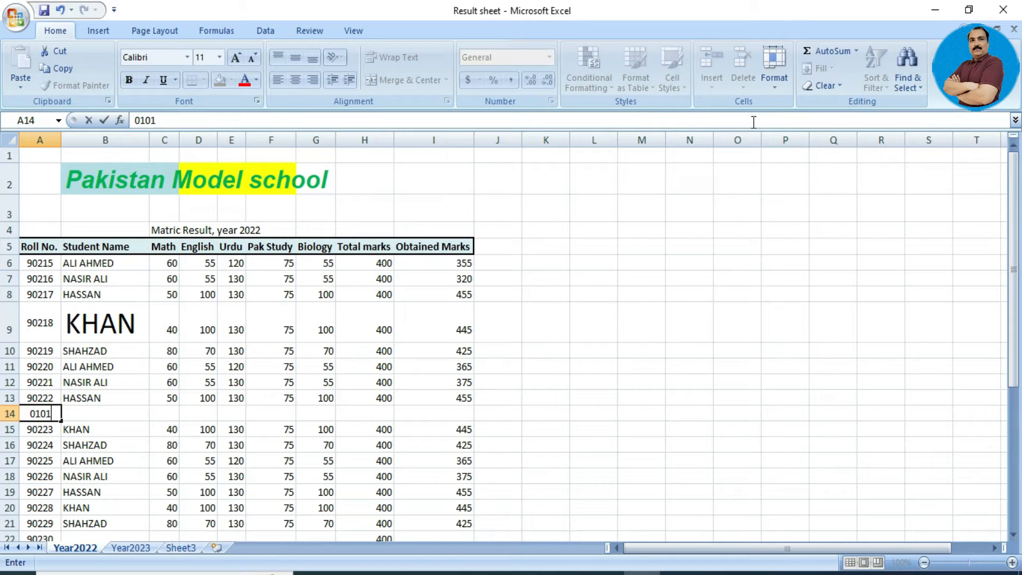
key("Tab")
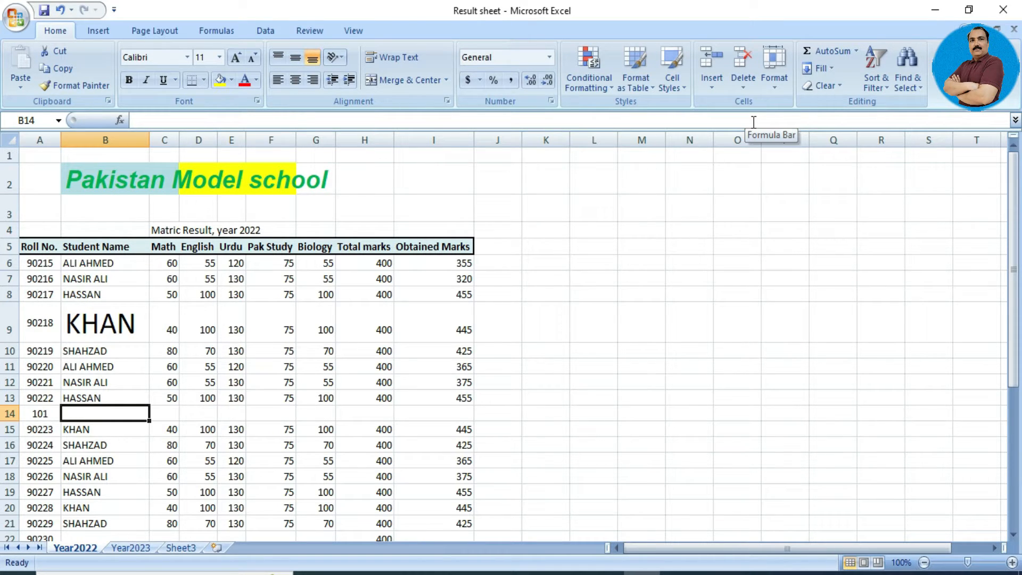
type("ALI")
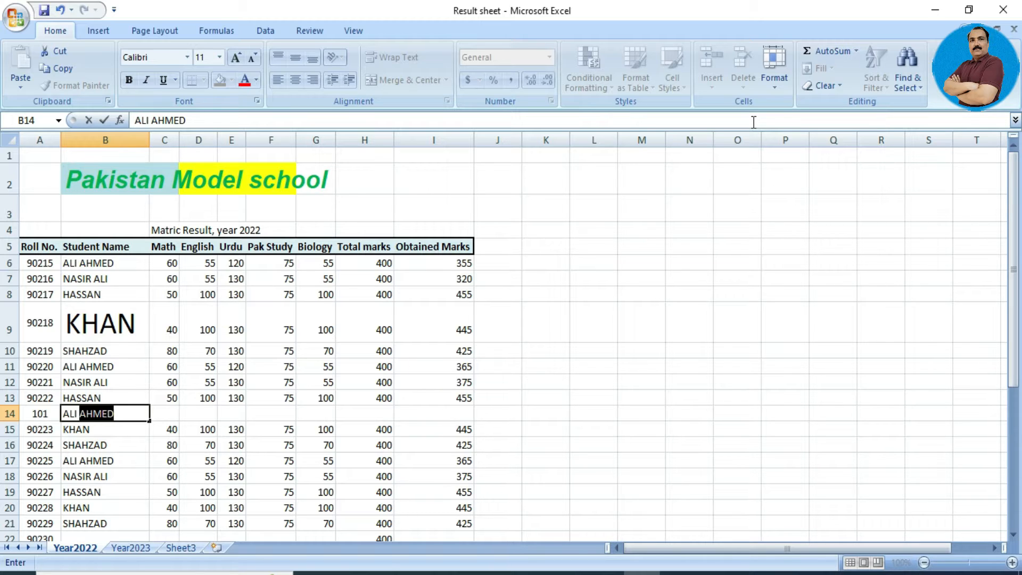
key("Delete")
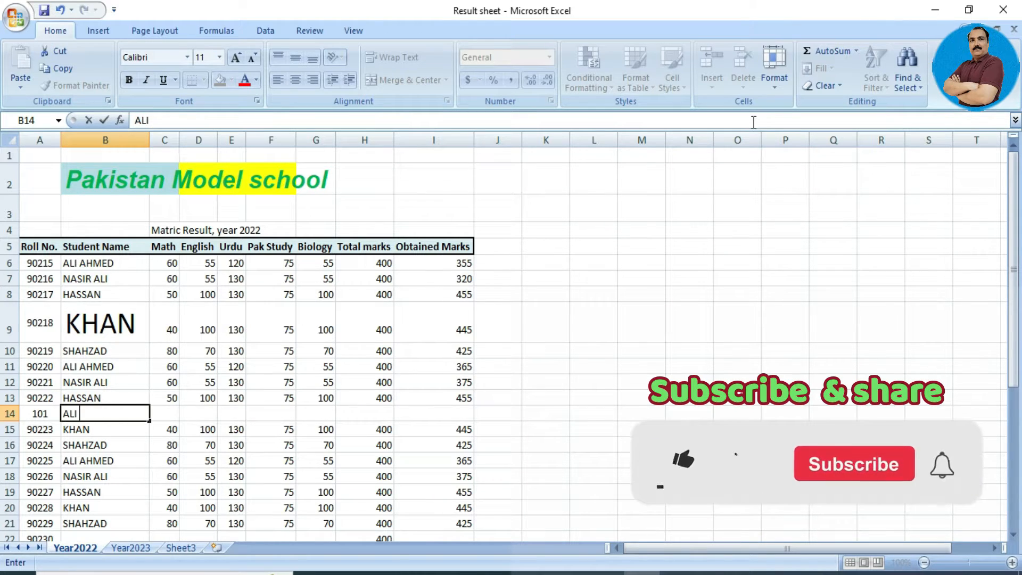
key("Tab")
type("45")
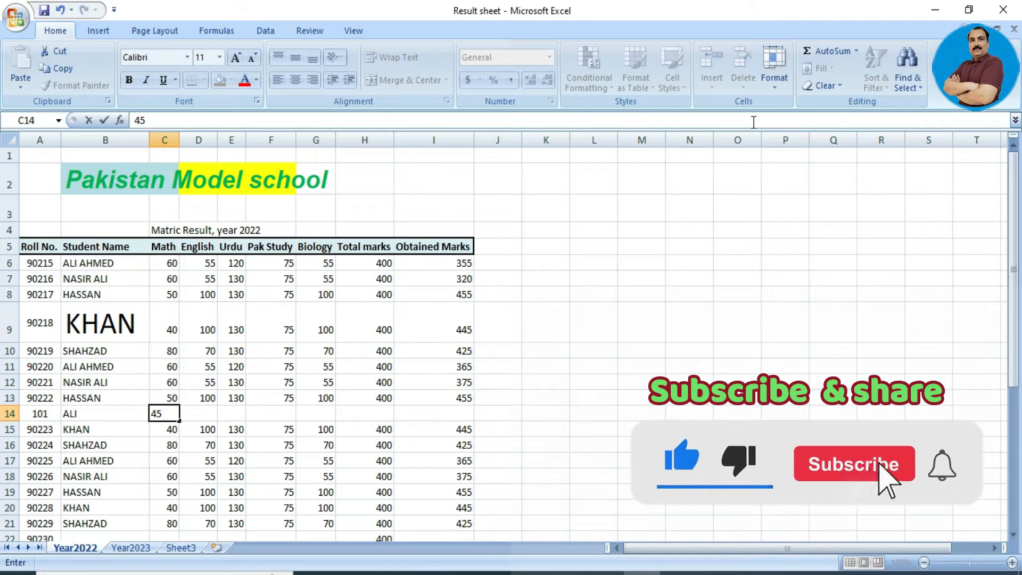
key("Tab")
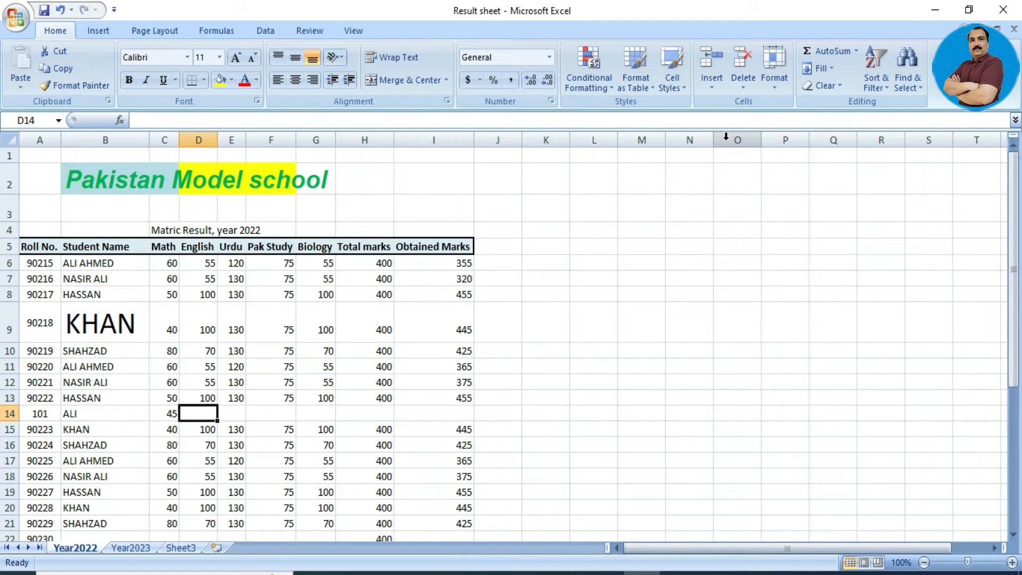
Leave the Delete options unused and select B6:I8, the first three students' rows.
left_click(748, 88)
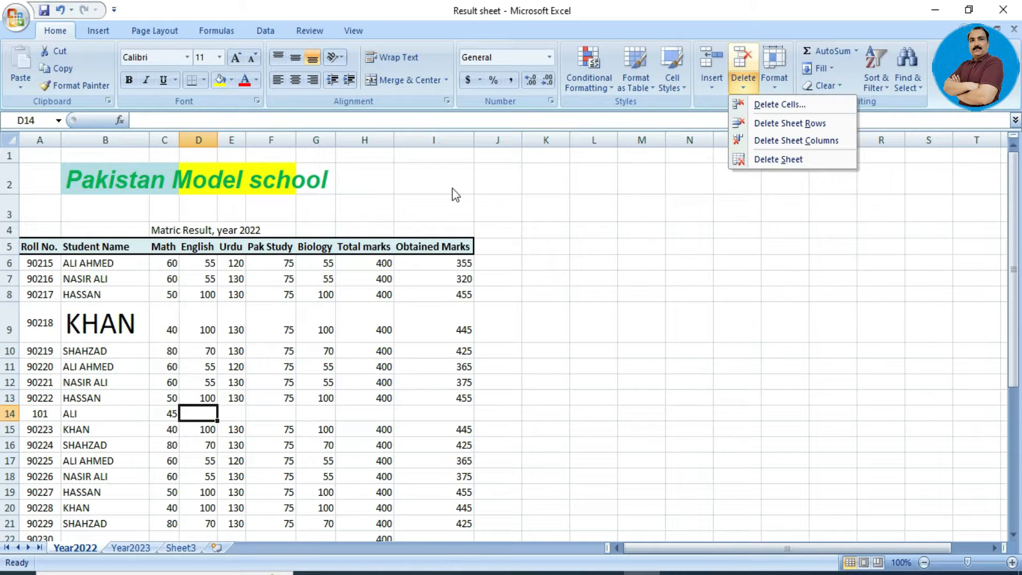
left_click(422, 260)
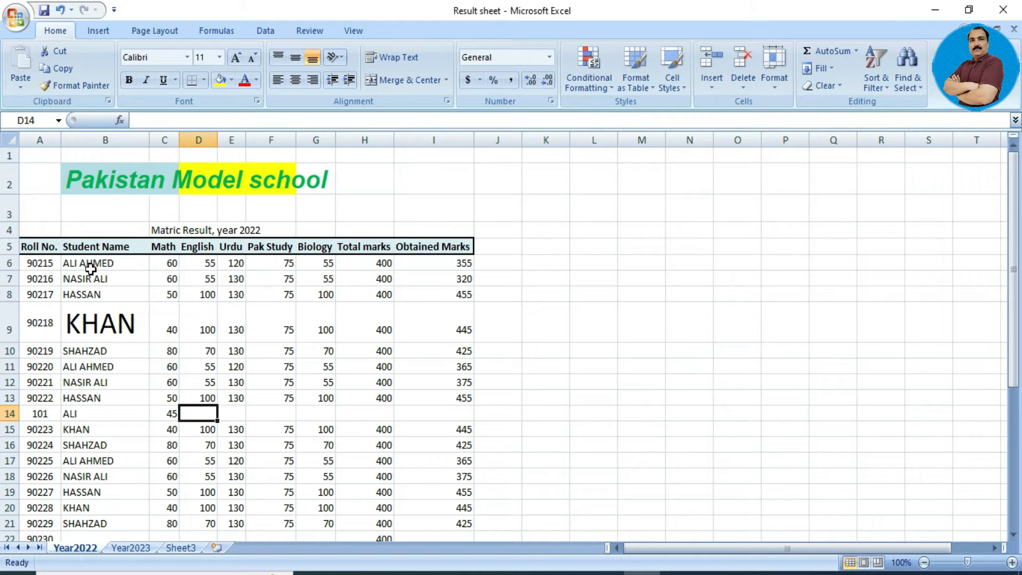
left_click_drag(91, 269, 425, 290)
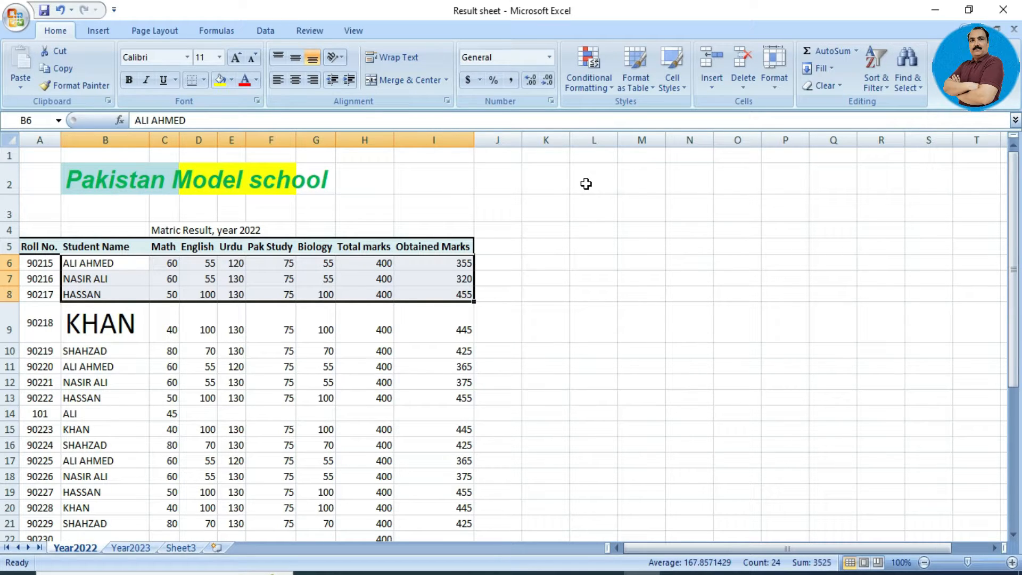
left_click(610, 90)
mouse_move(629, 118)
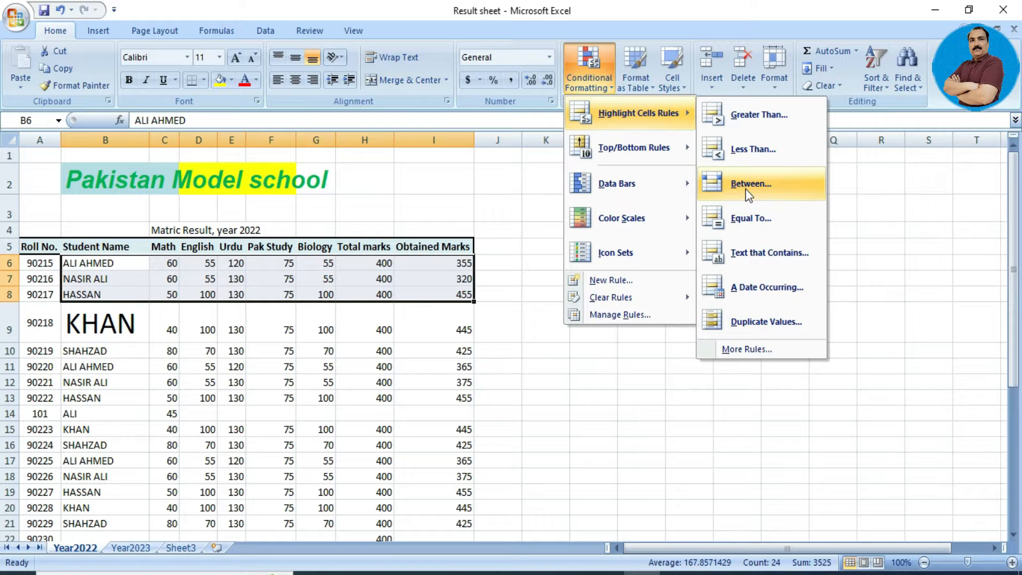
left_click(743, 160)
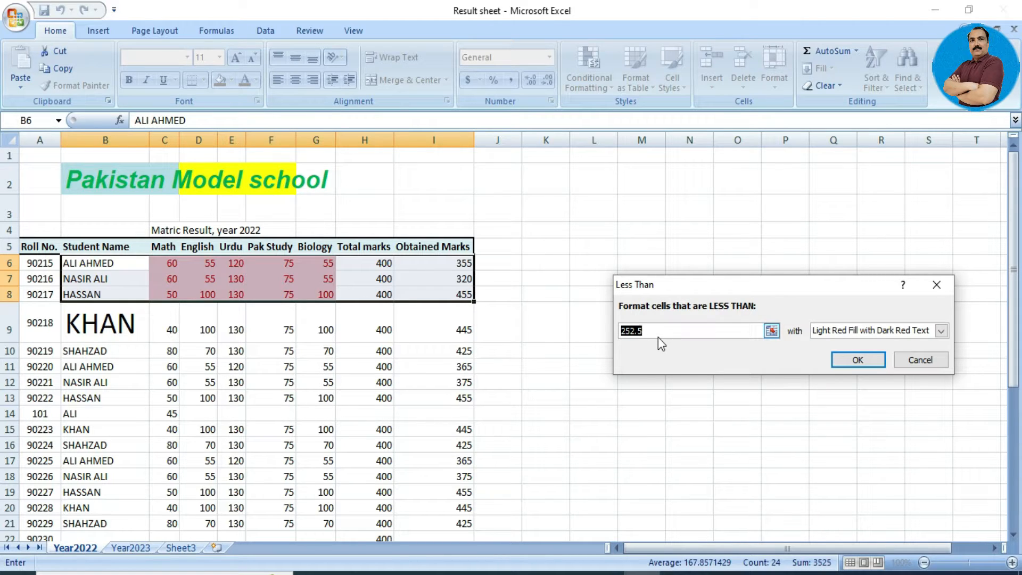
type("59")
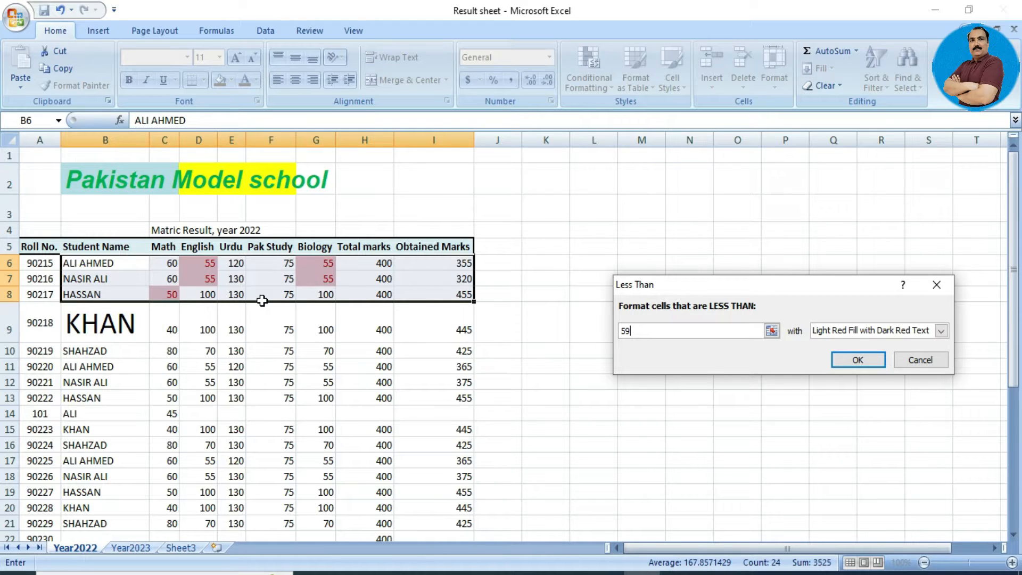
key("BackSpace")
type("5")
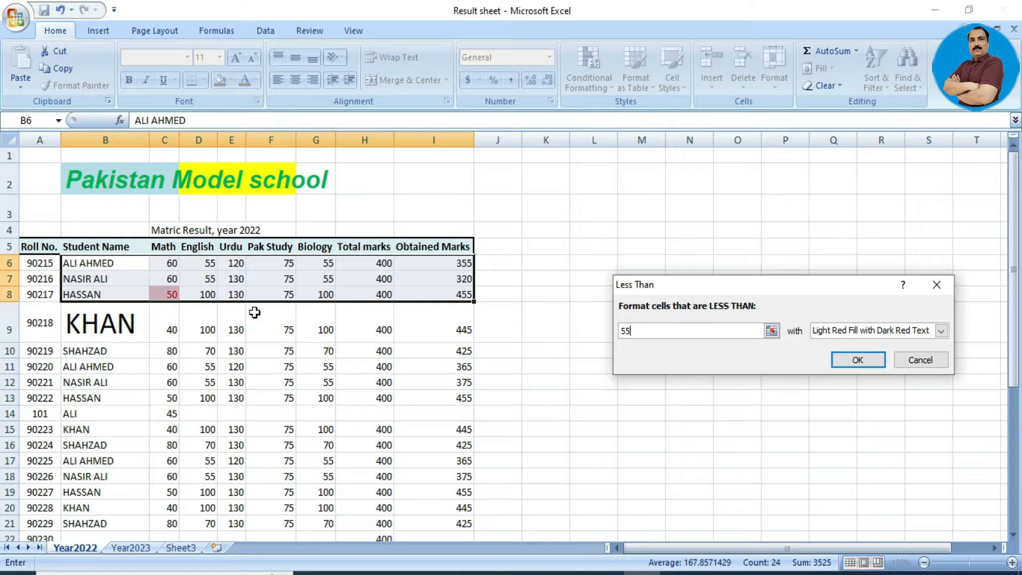
key("BackSpace")
key("BackSpace")
type("131")
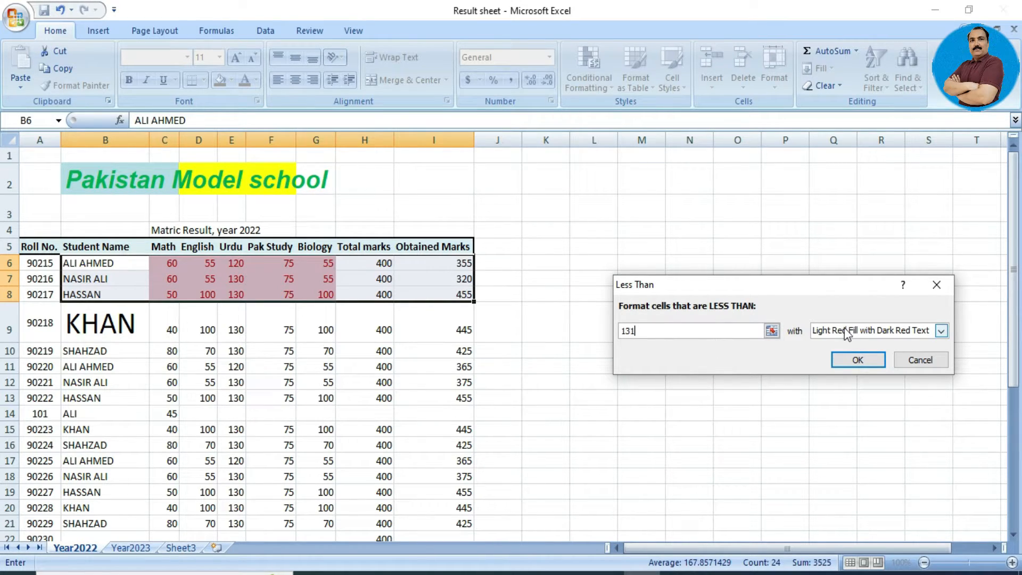
left_click(940, 330)
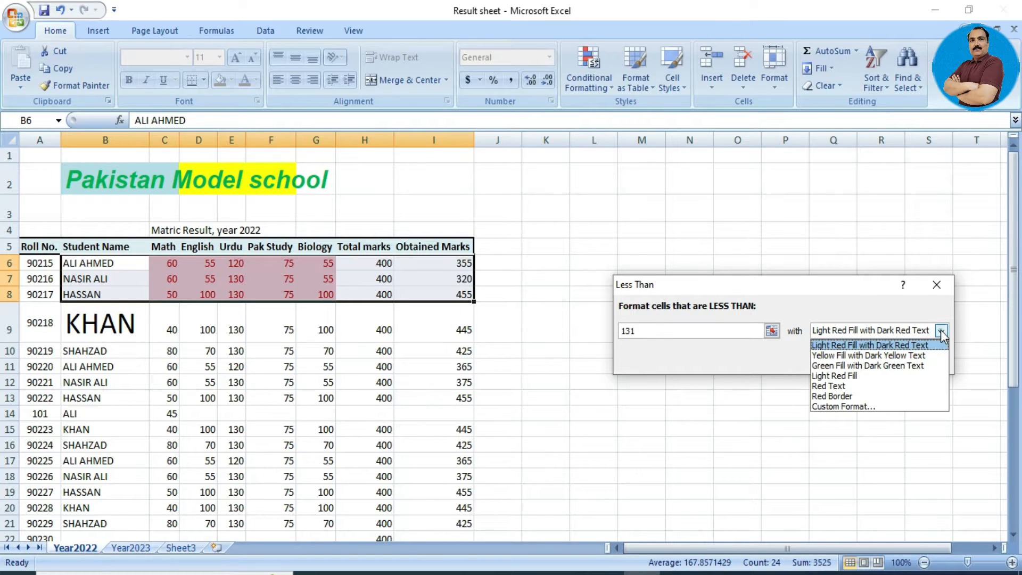
left_click(913, 356)
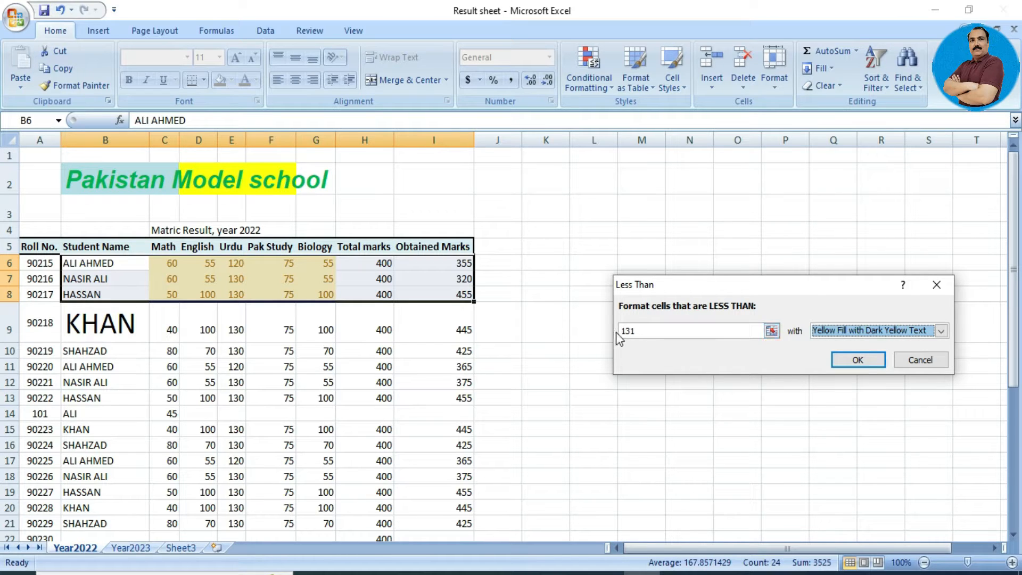
left_click(647, 330)
key("BackSpace")
key("BackSpace")
key("BackSpace")
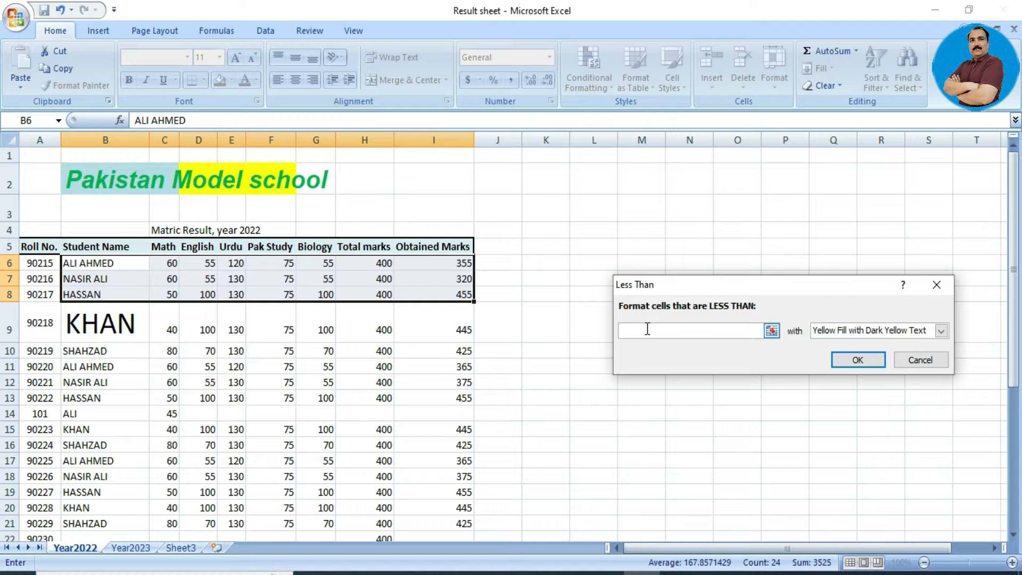
type("399")
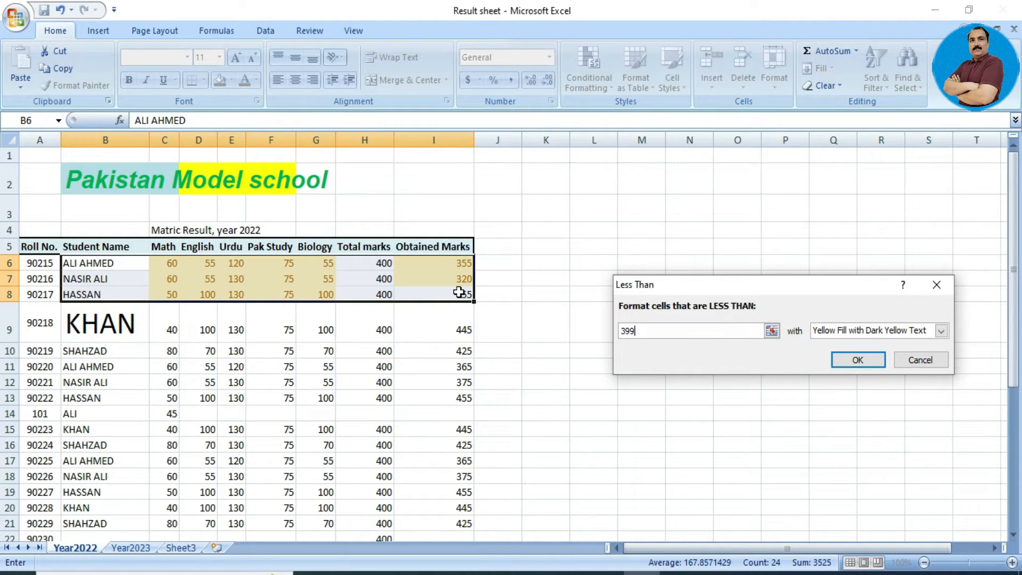
left_click(908, 352)
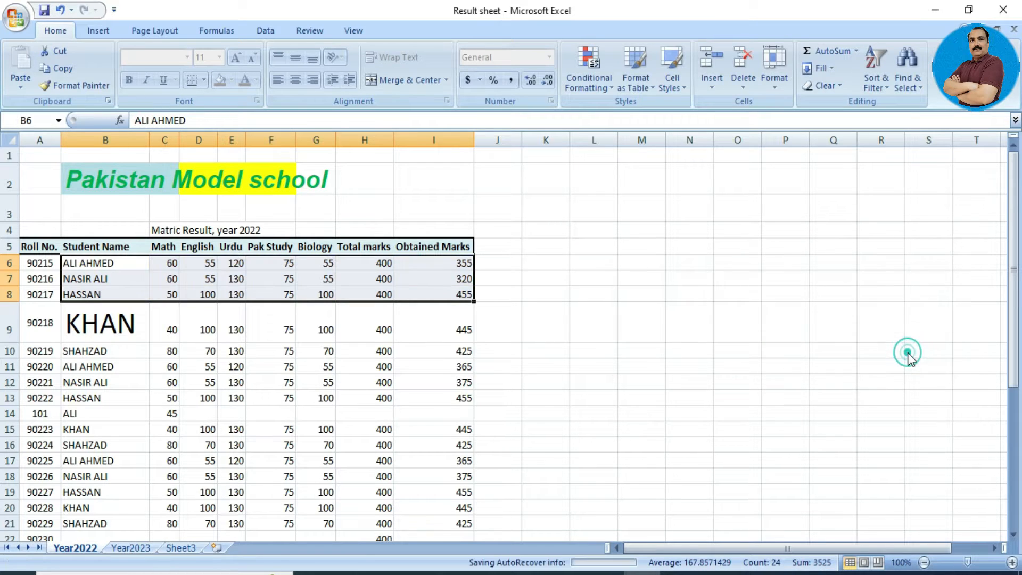
left_click(591, 85)
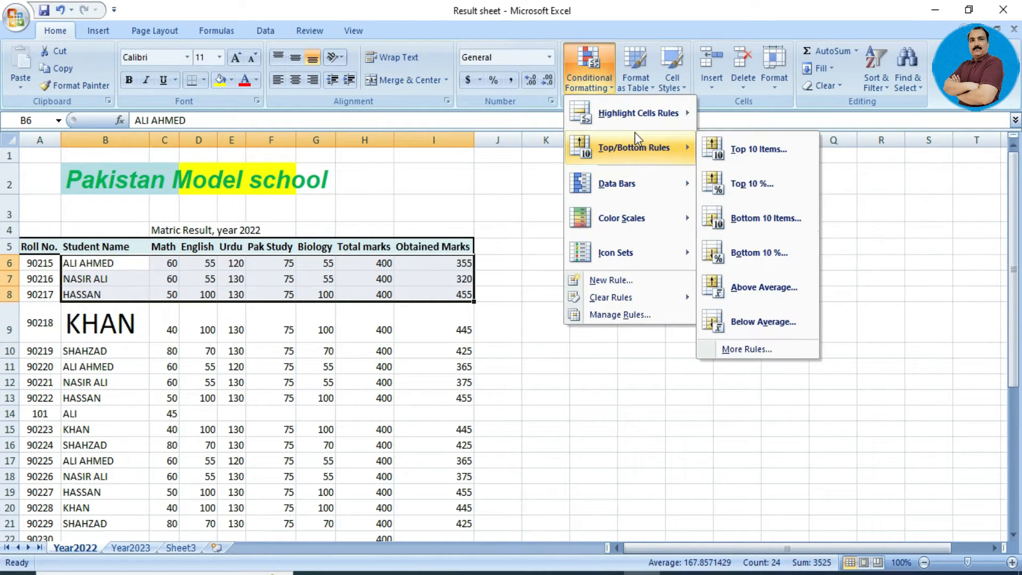
Try a Between highlight rule from 60 to 75, cancel it, then select cell G7.
mouse_move(637, 124)
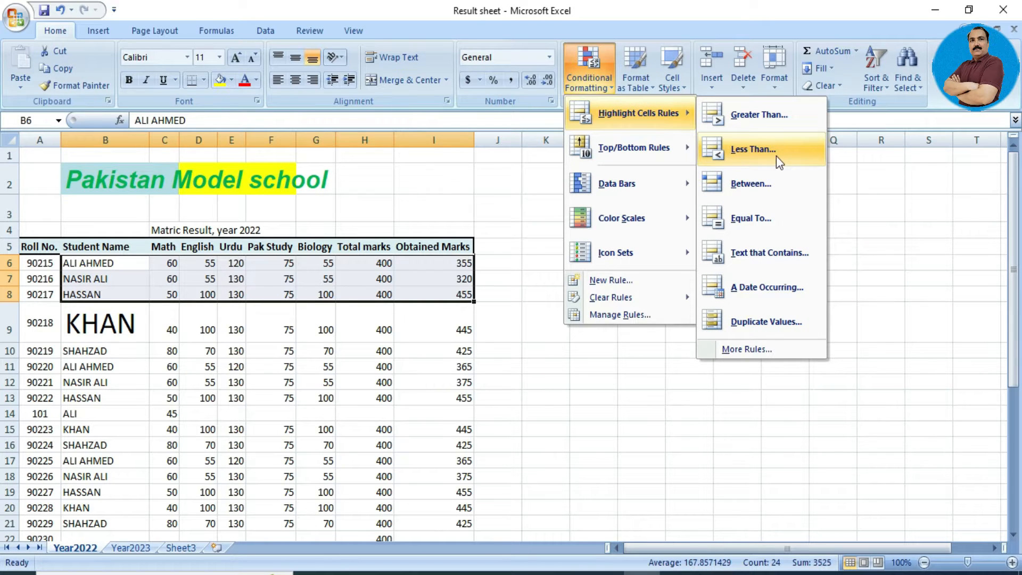
left_click(773, 177)
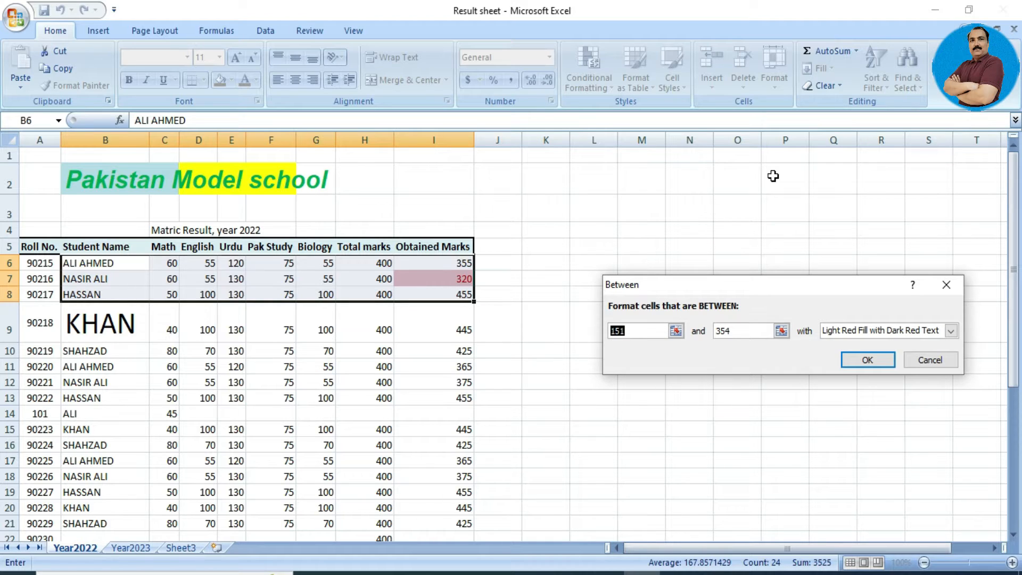
type("60")
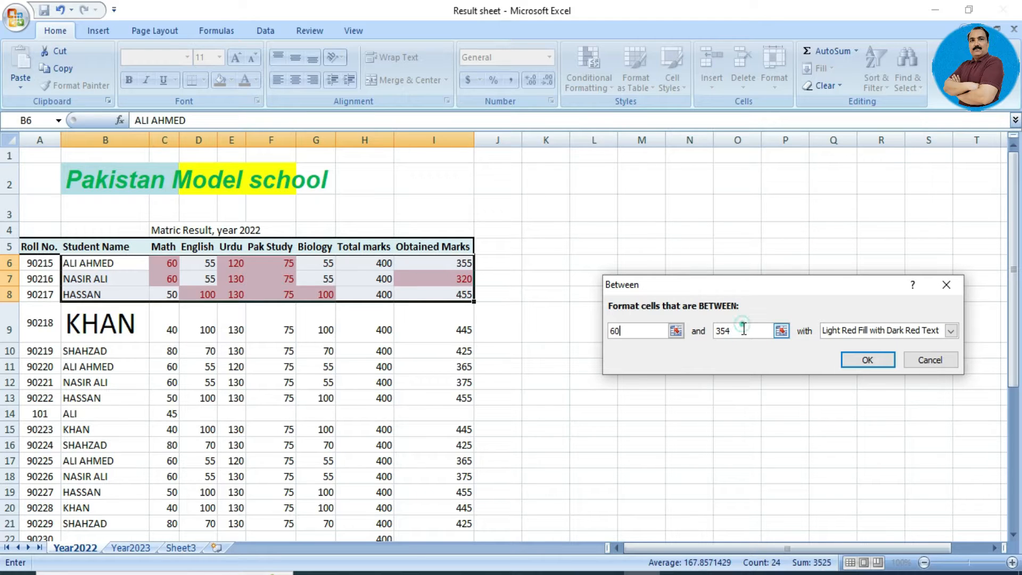
double_click(743, 329)
key("BackSpace")
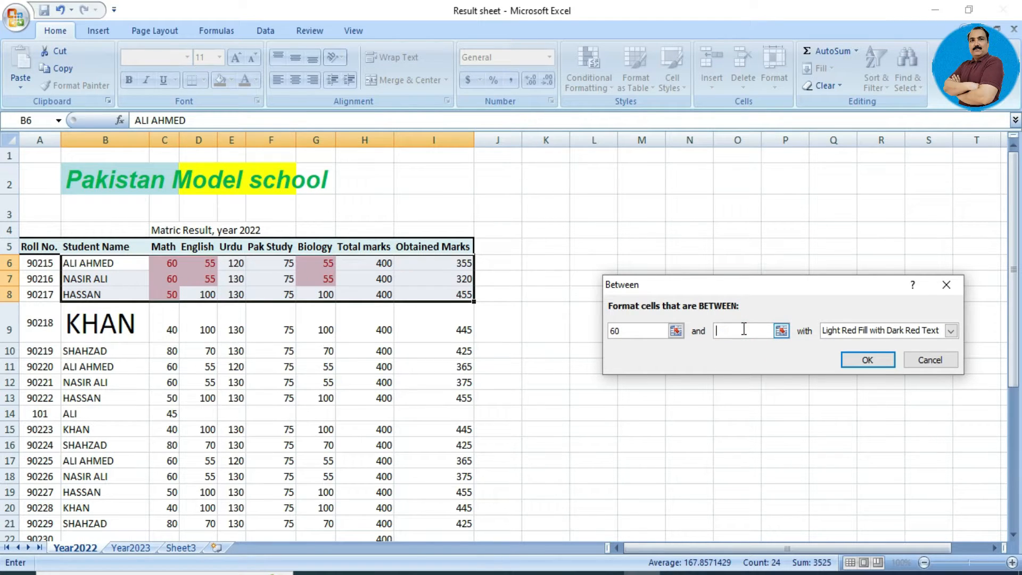
type("75")
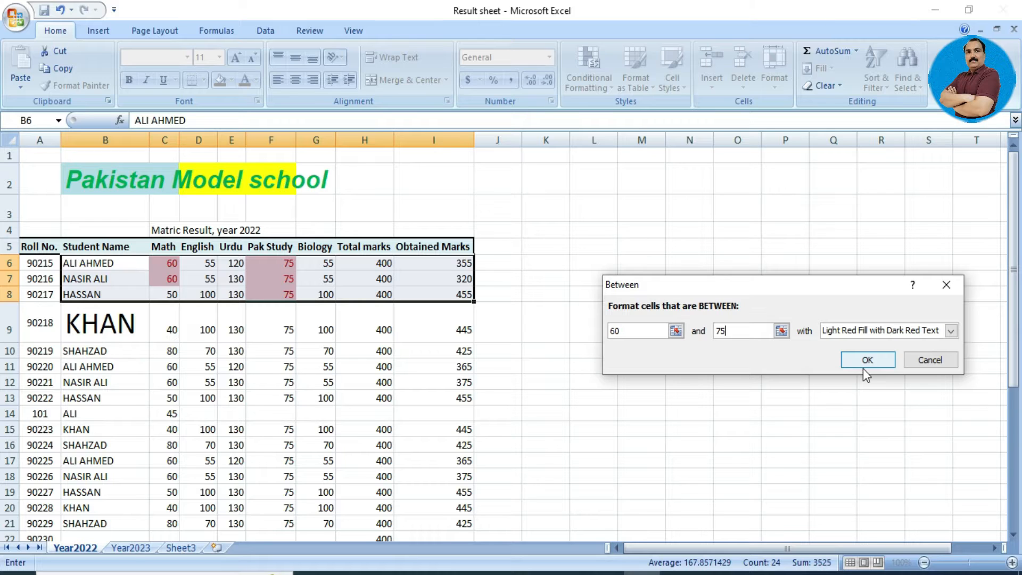
left_click(927, 359)
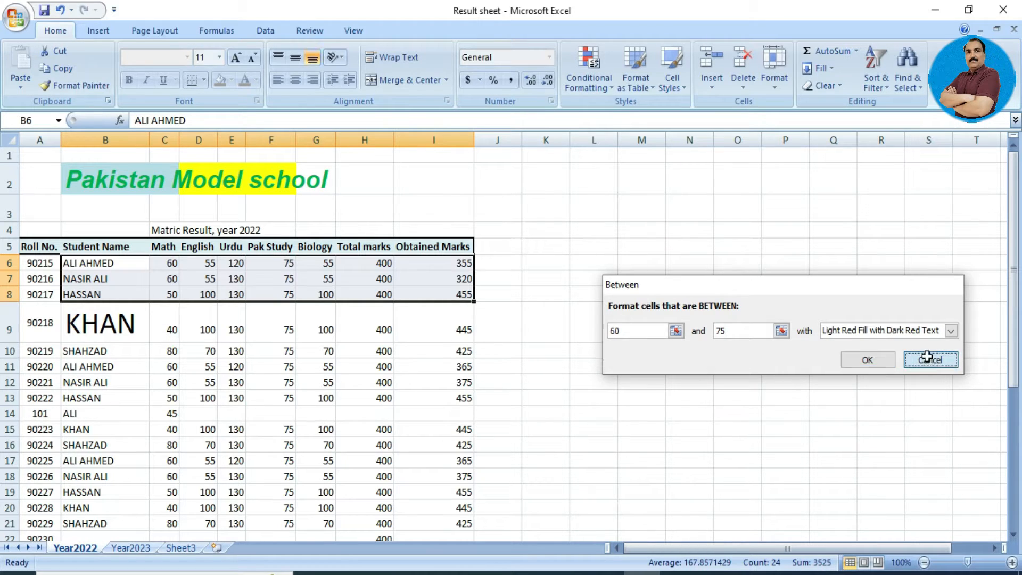
left_click(319, 280)
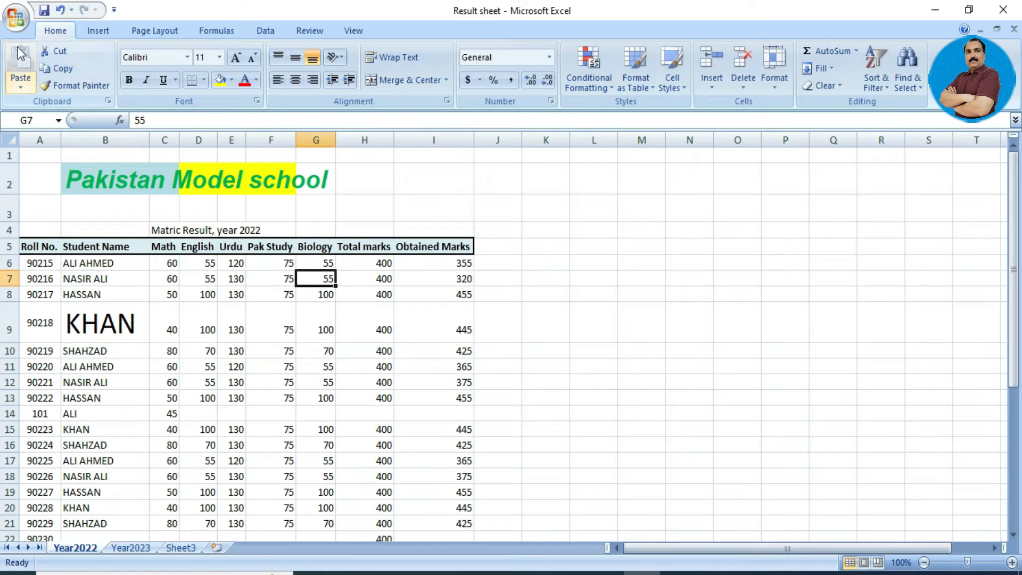
Choose Save As from the Office button menu to save a copy of the workbook.
left_click(25, 15)
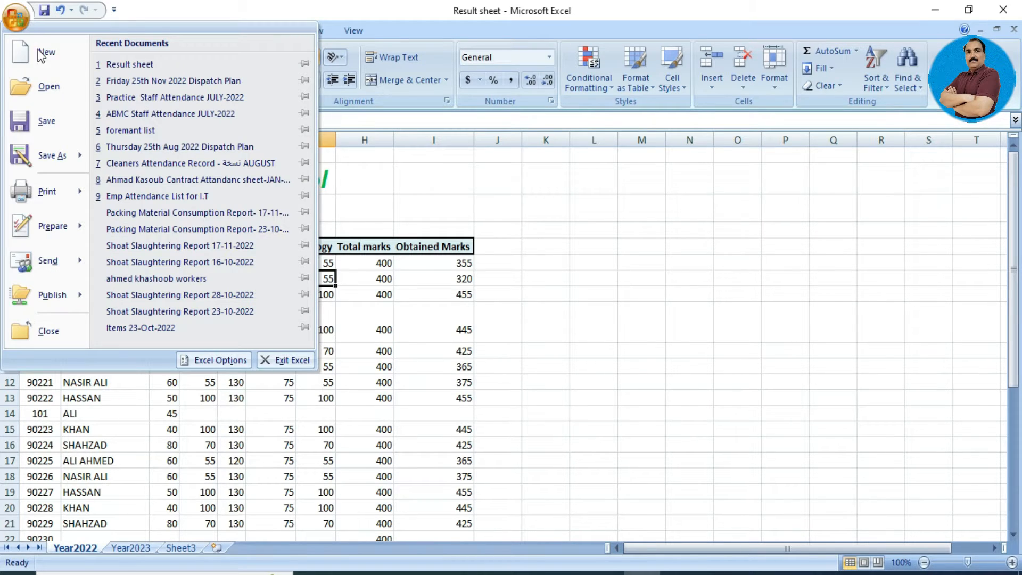
mouse_move(62, 157)
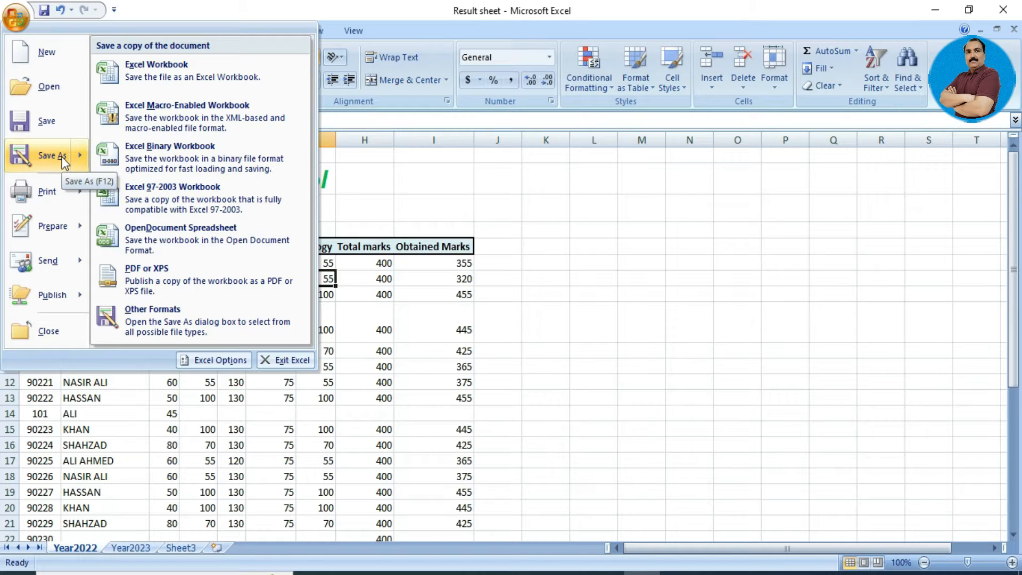
left_click(62, 156)
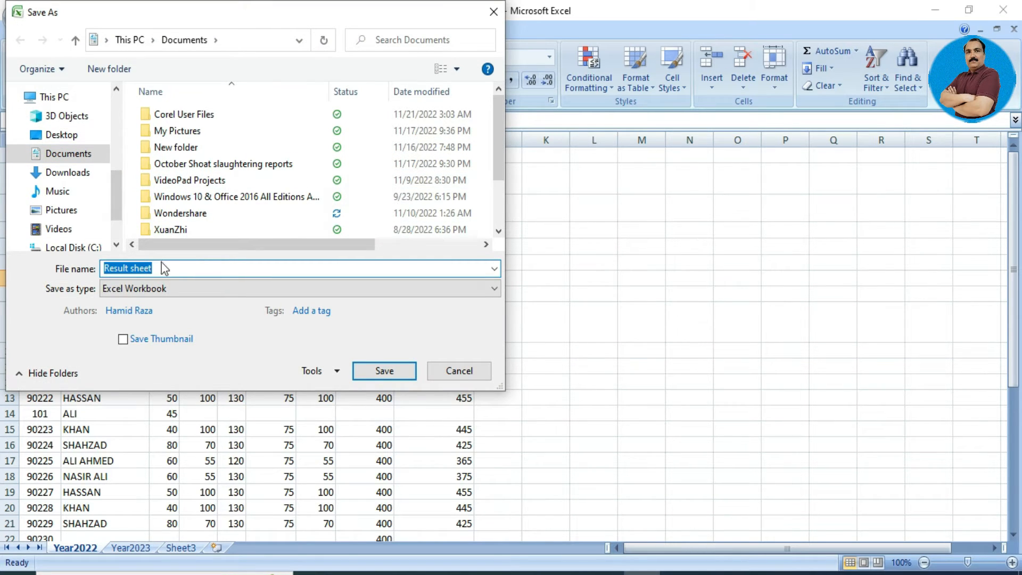
Replace the file name 'Result sheet' with RESULT-2022 and save the copy.
left_click(184, 265)
key("BackSpace")
key("BackSpace")
key("BackSpace")
key("BackSpace")
key("BackSpace")
key("BackSpace")
key("BackSpace")
key("BackSpace")
key("BackSpace")
key("BackSpace")
key("BackSpace")
key("BackSpace")
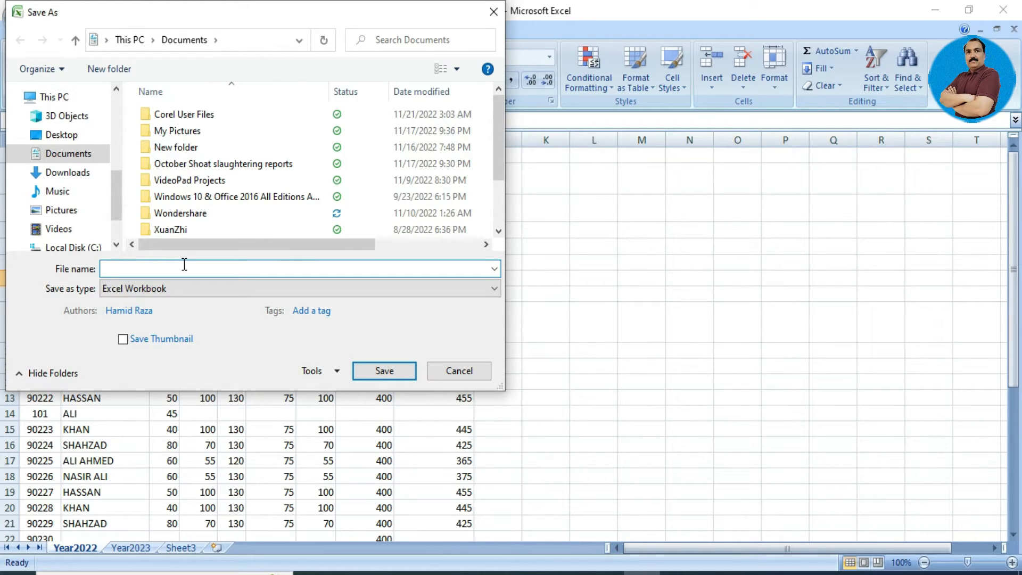
type("gRA")
key("BackSpace")
key("BackSpace")
key("BackSpace")
type("R")
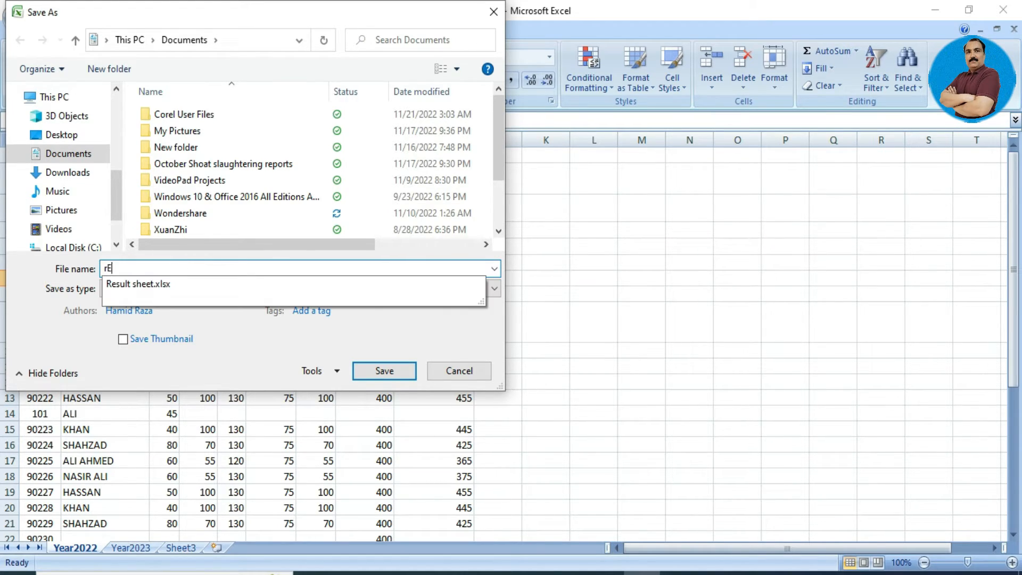
key("BackSpace")
type("RESULT-")
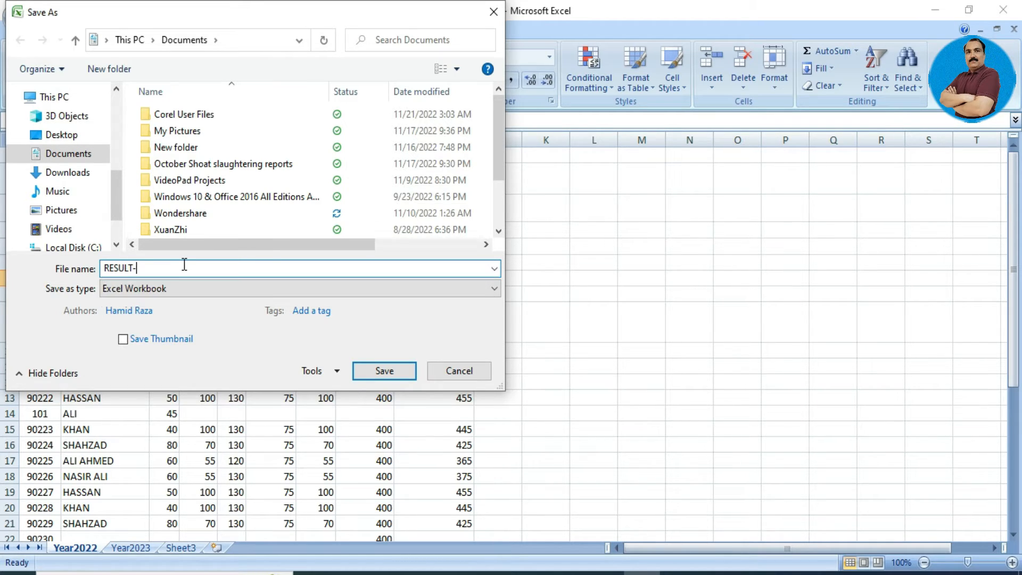
type("2022")
left_click_drag(318, 14, 387, 65)
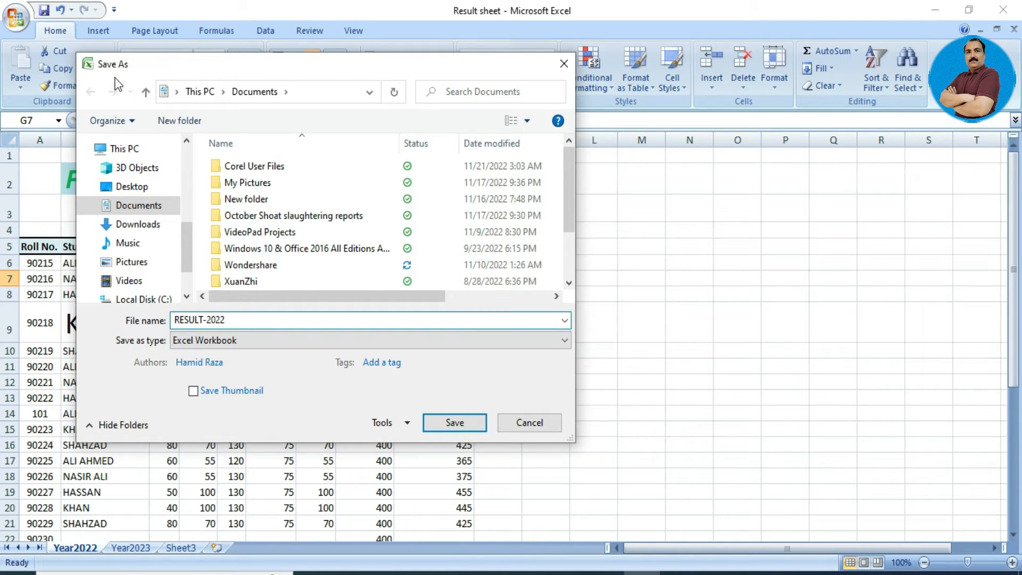
left_click(451, 422)
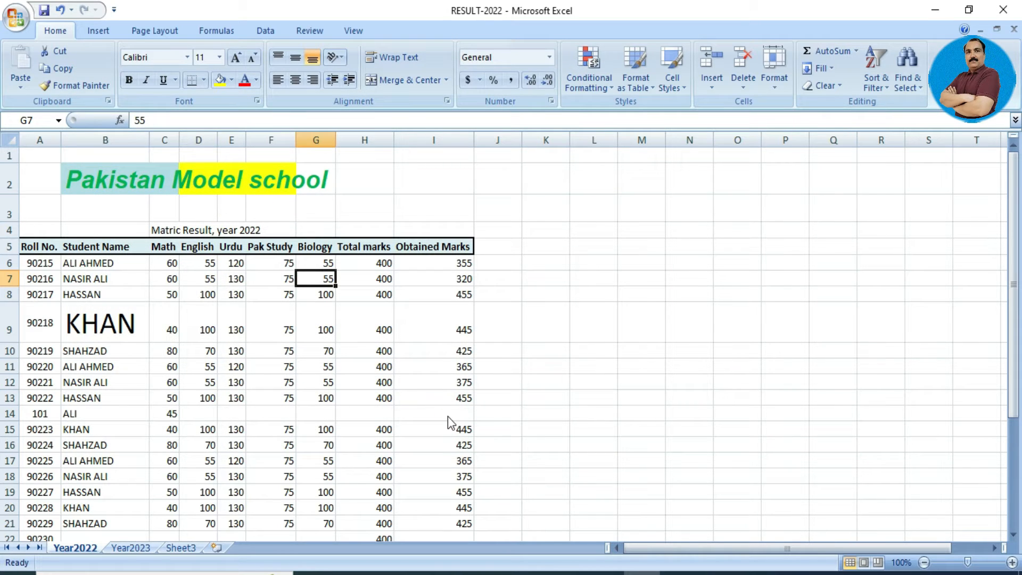
In a maximized File Explorer, open RESULT-2022 from the recent files list.
left_click(525, 574)
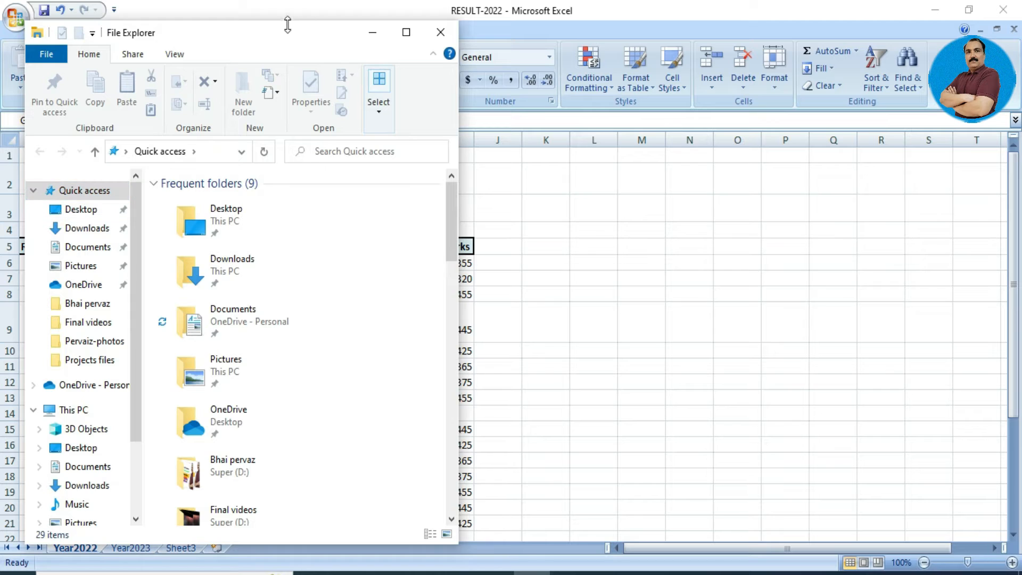
left_click(406, 32)
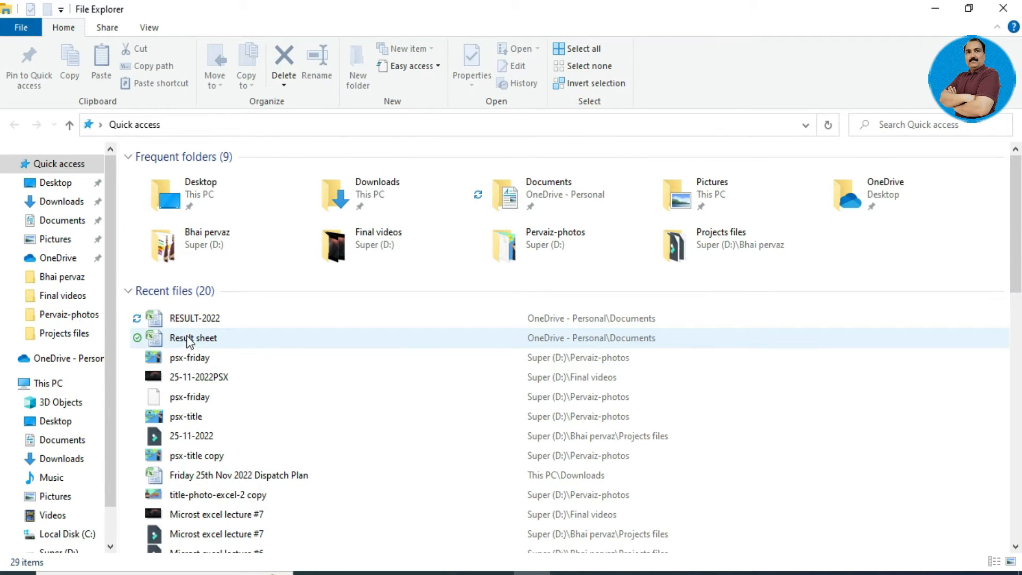
left_click(220, 338)
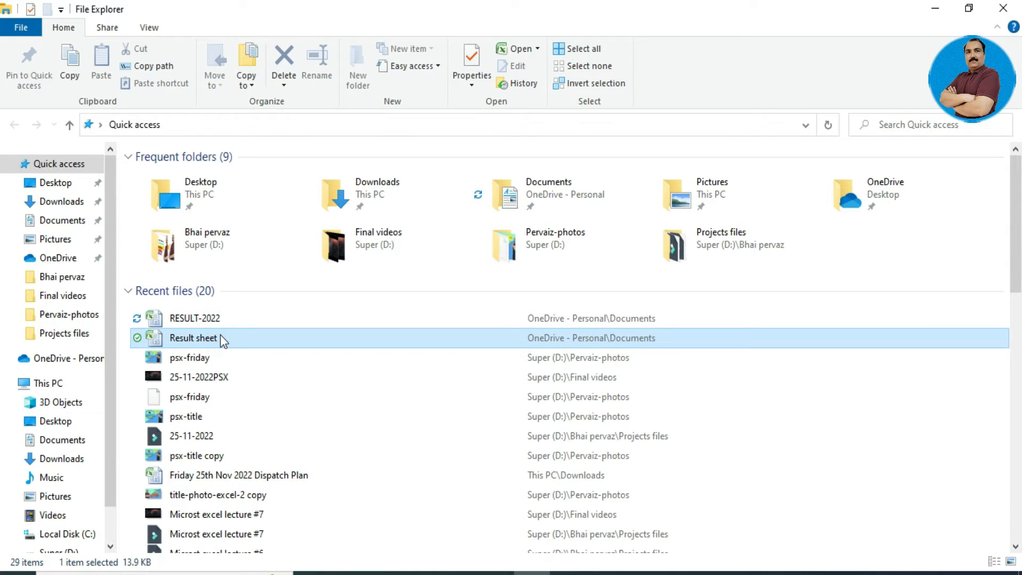
left_click(232, 316)
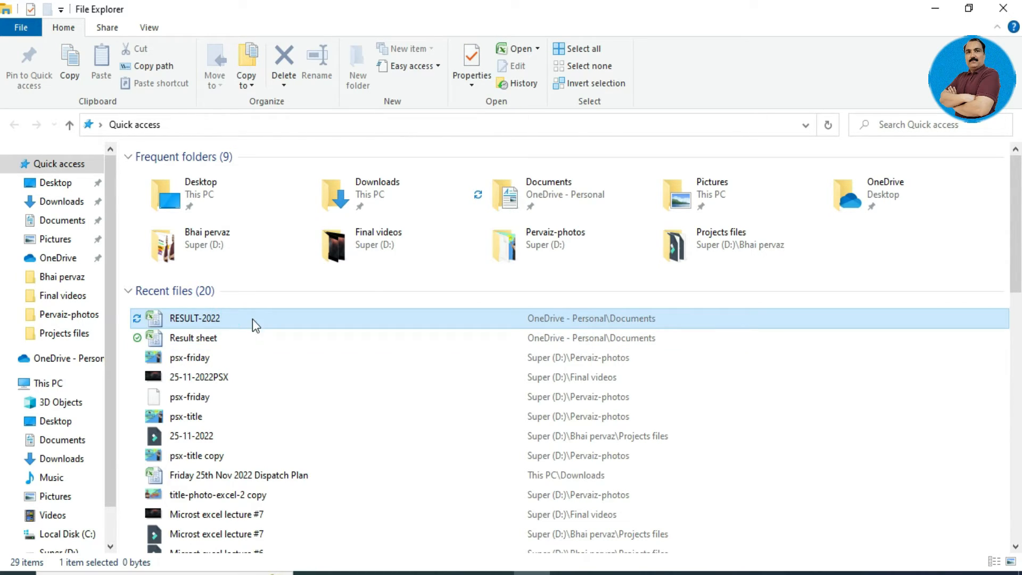
double_click(252, 318)
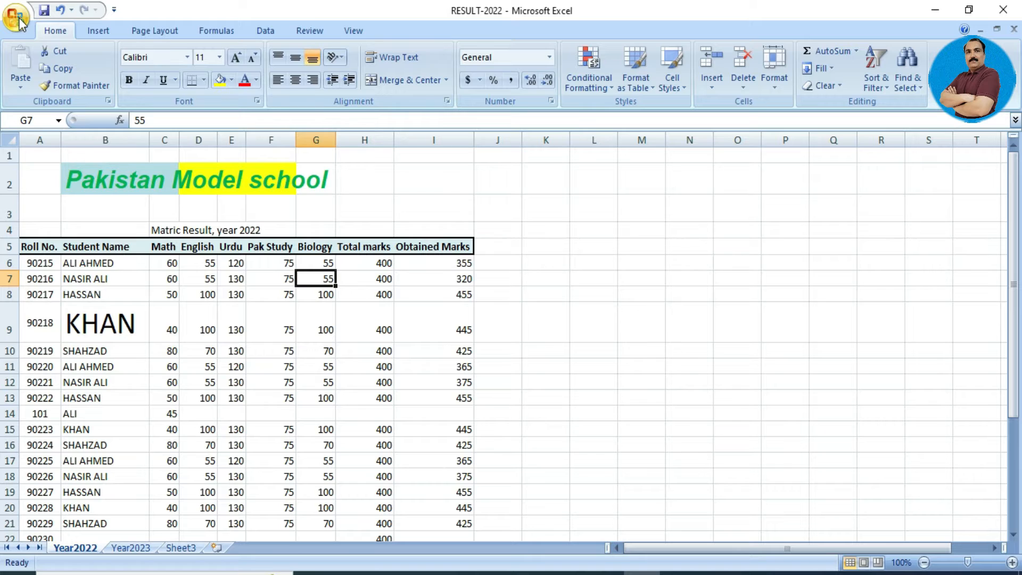
In Save As General Options, enter a password to open and a password to modify.
left_click(19, 20)
left_click(36, 155)
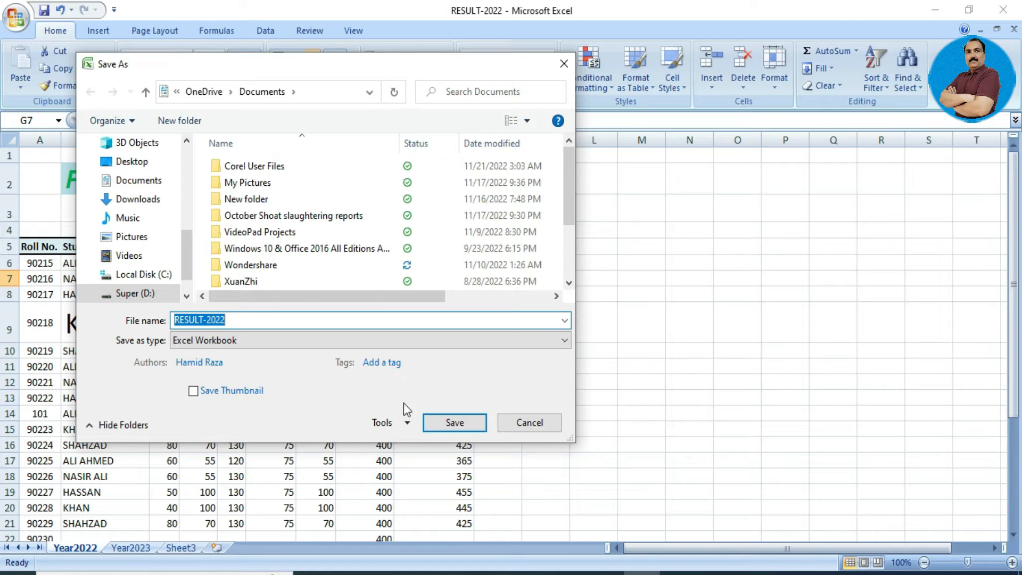
left_click(408, 423)
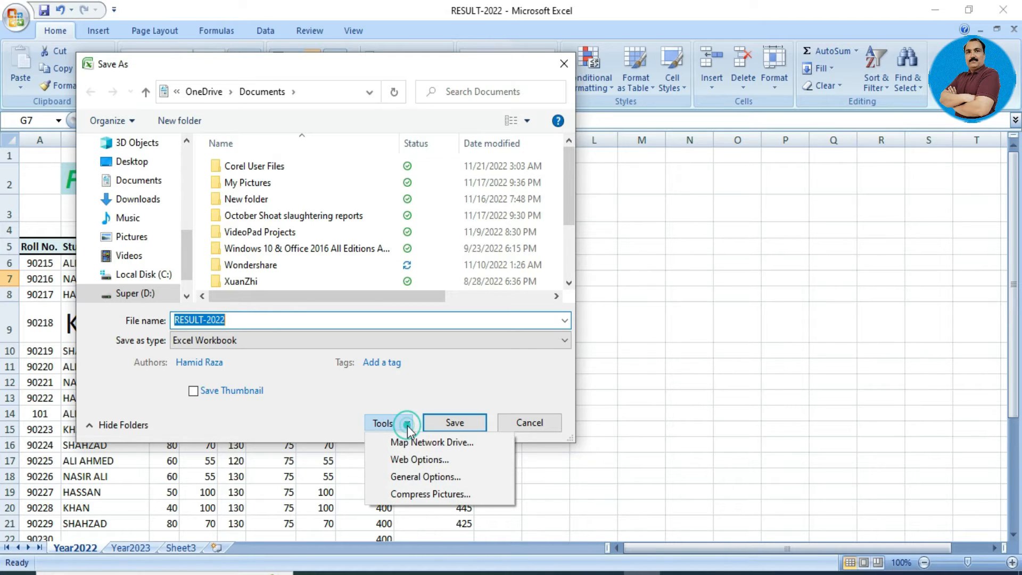
left_click(426, 475)
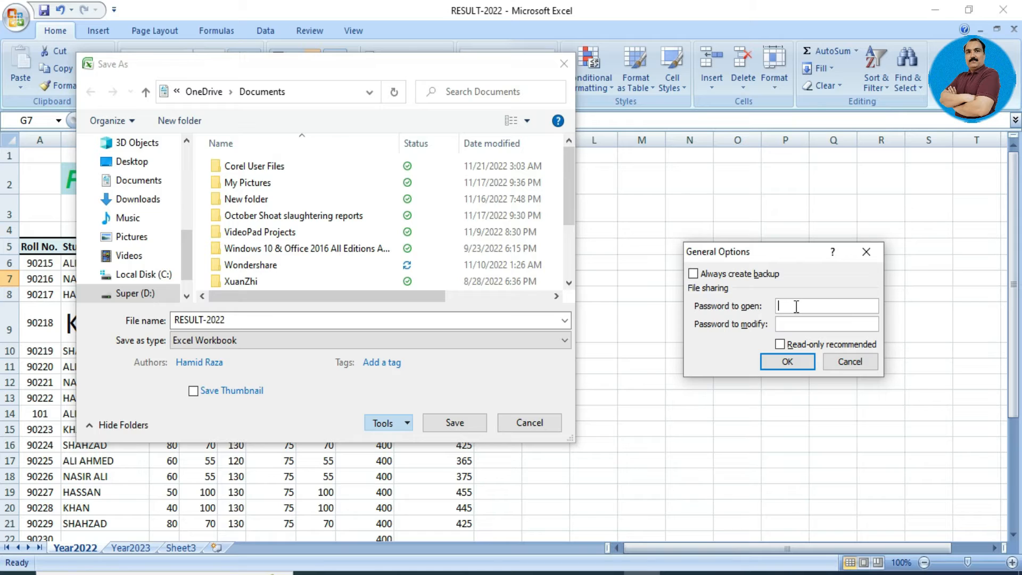
type("1234")
left_click(803, 323)
type("1234")
left_click(790, 363)
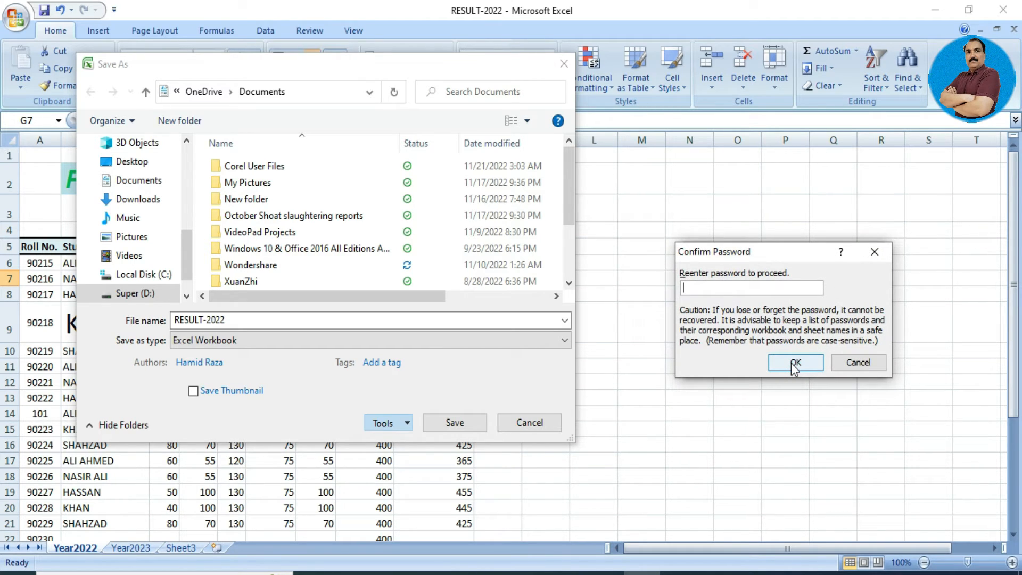
Confirm both passwords, save over the existing RESULT-2022 file, and close Excel.
type("1234")
left_click(794, 364)
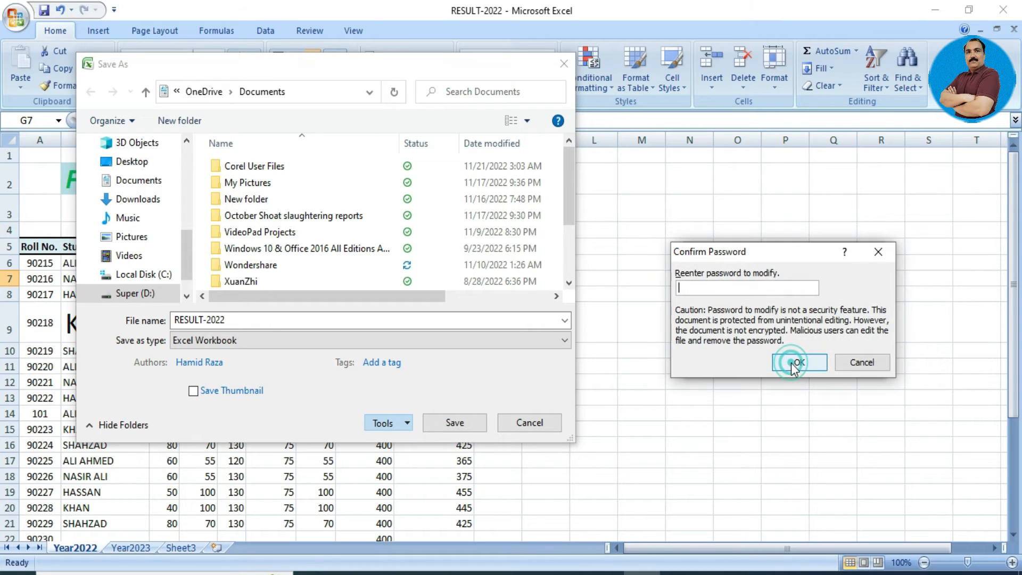
type("1234")
left_click(794, 365)
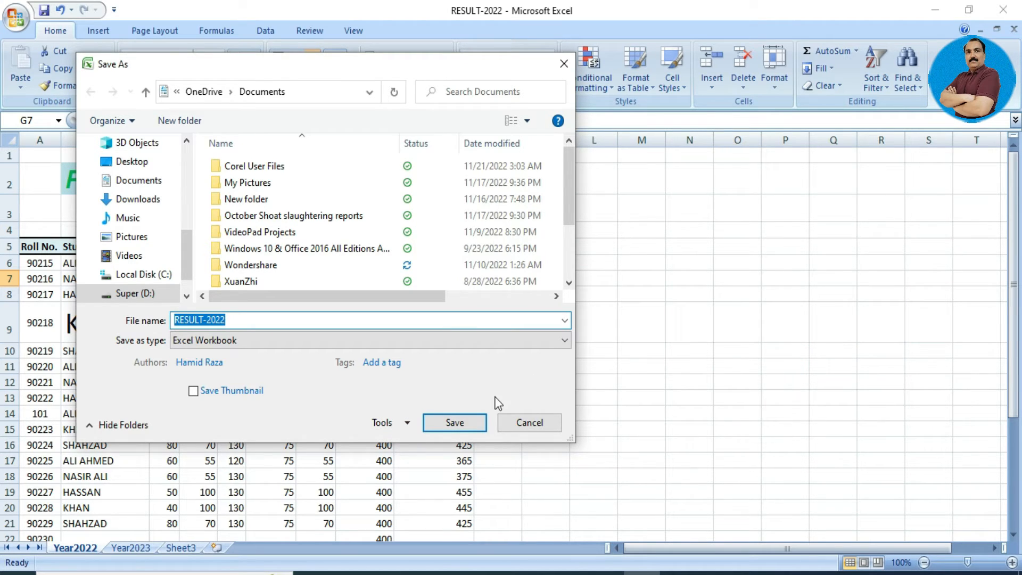
left_click(470, 424)
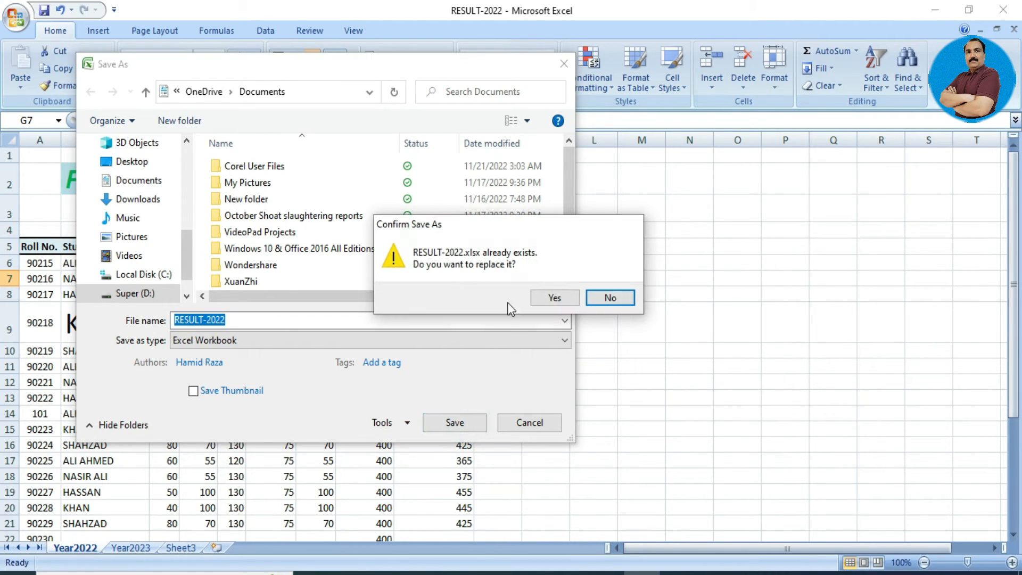
left_click(555, 298)
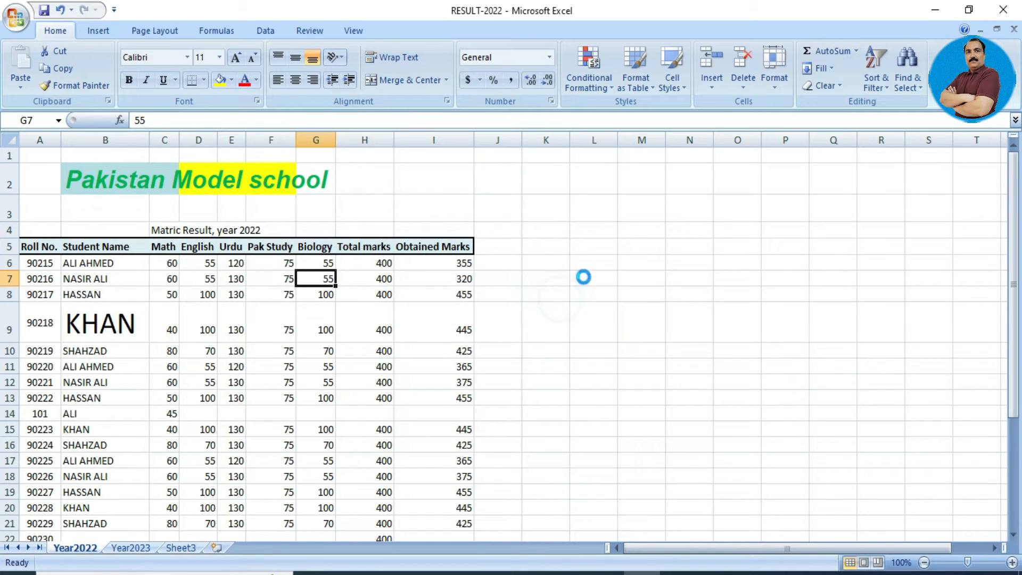
left_click(1002, 10)
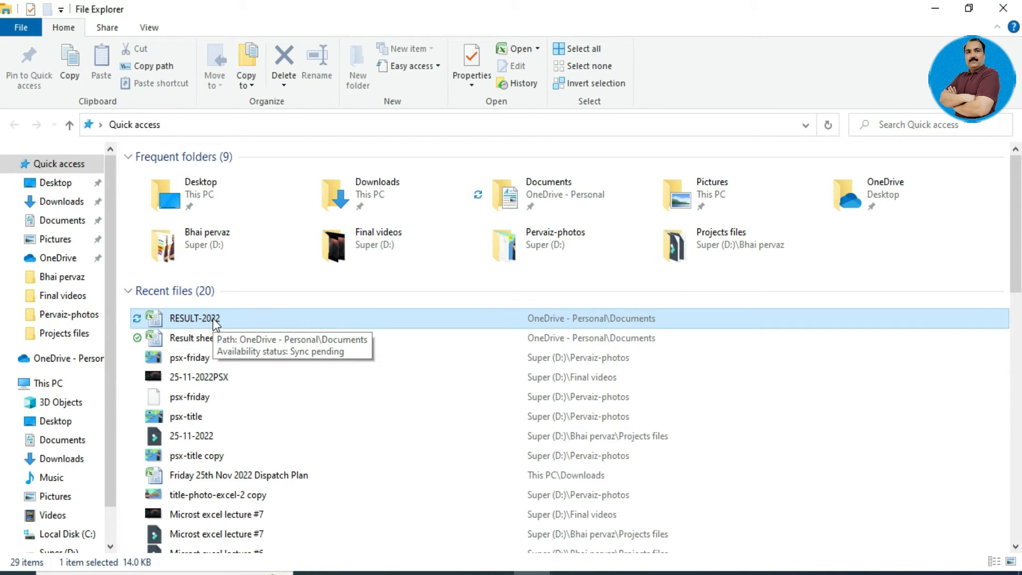
Double-click RESULT-2022 under File Explorer's Recent files to reopen it.
double_click(213, 320)
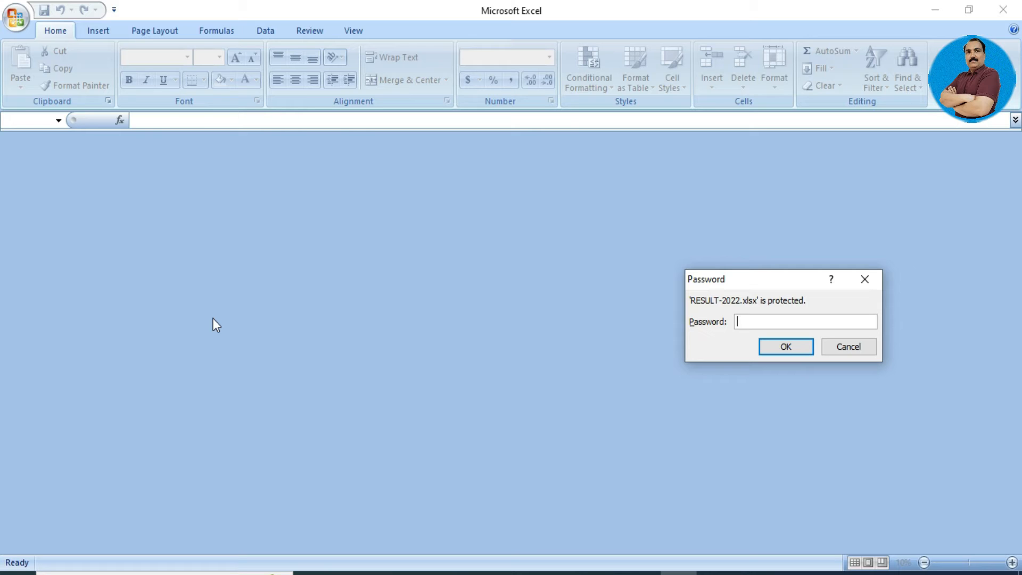
Submit an open password, then dismiss the incorrect-password warning.
type("1234")
left_click(777, 345)
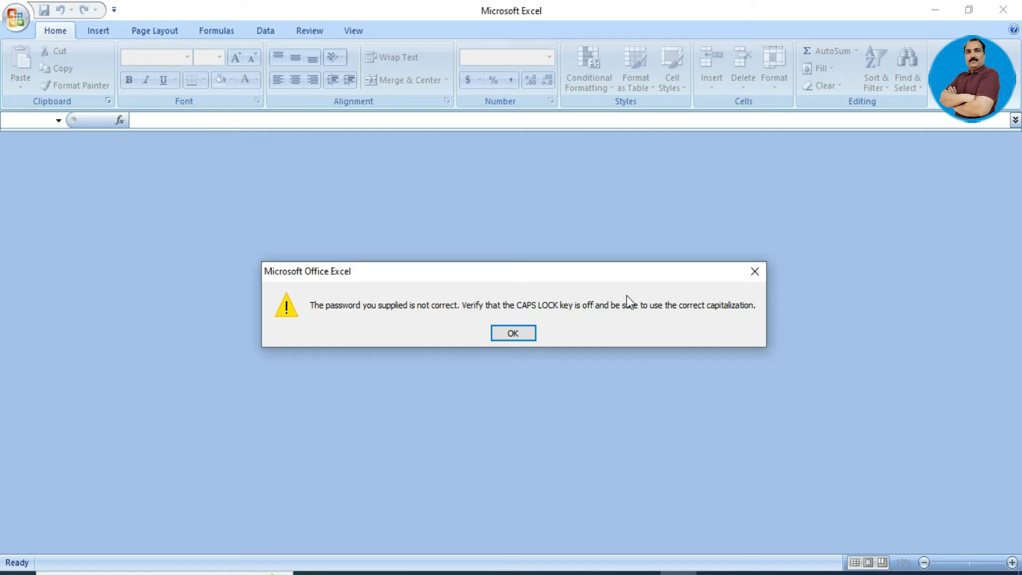
left_click(525, 331)
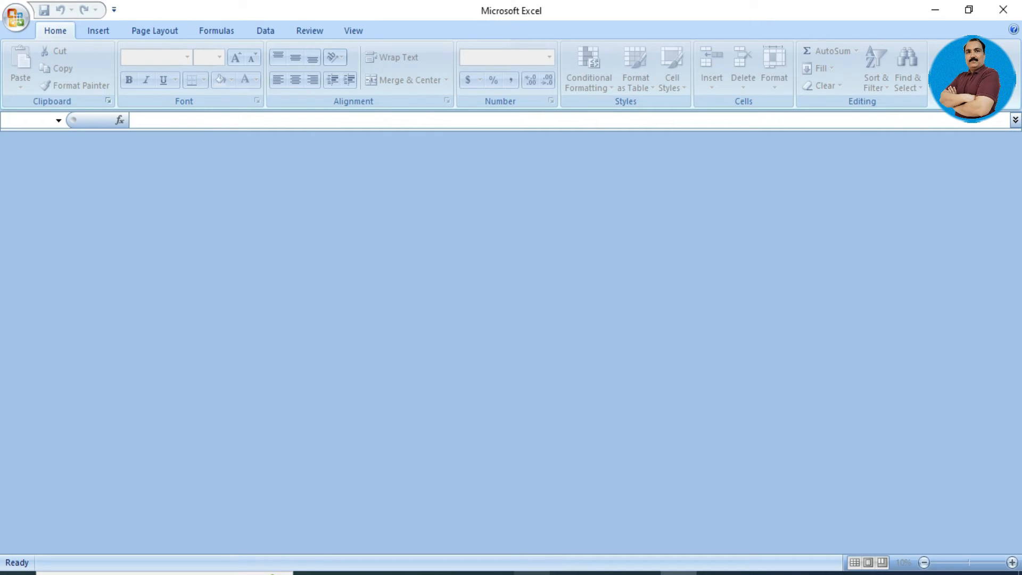
Reopen RESULT-2022 and enter the open and modify passwords to gain write access.
left_click(532, 573)
left_click(532, 573)
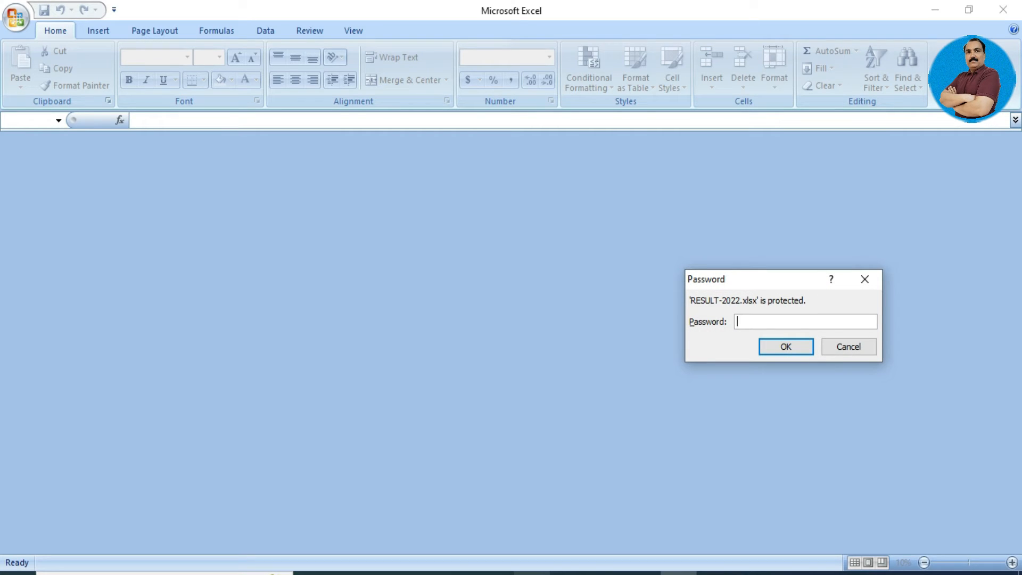
type("••••")
key("Return")
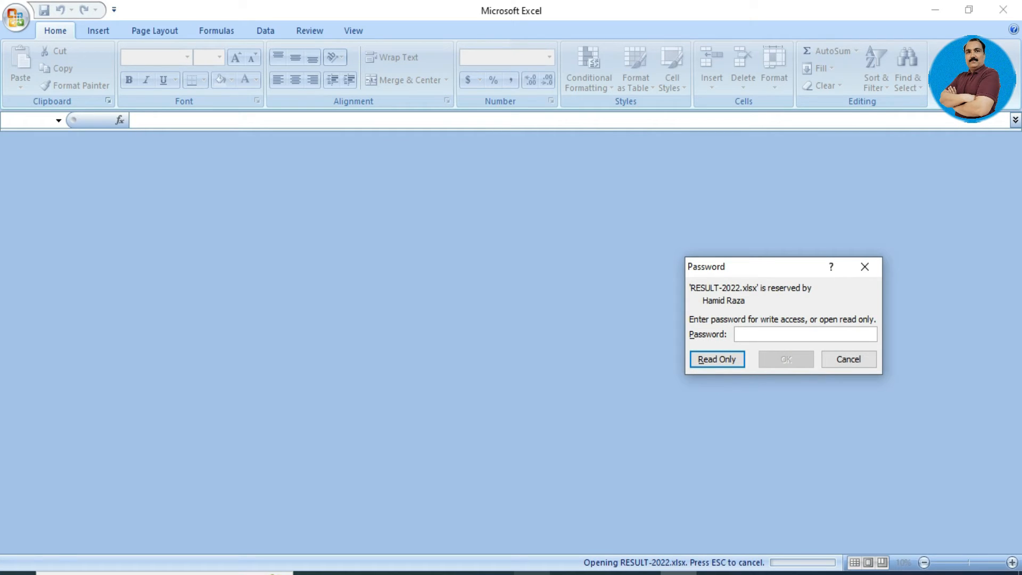
type("••••")
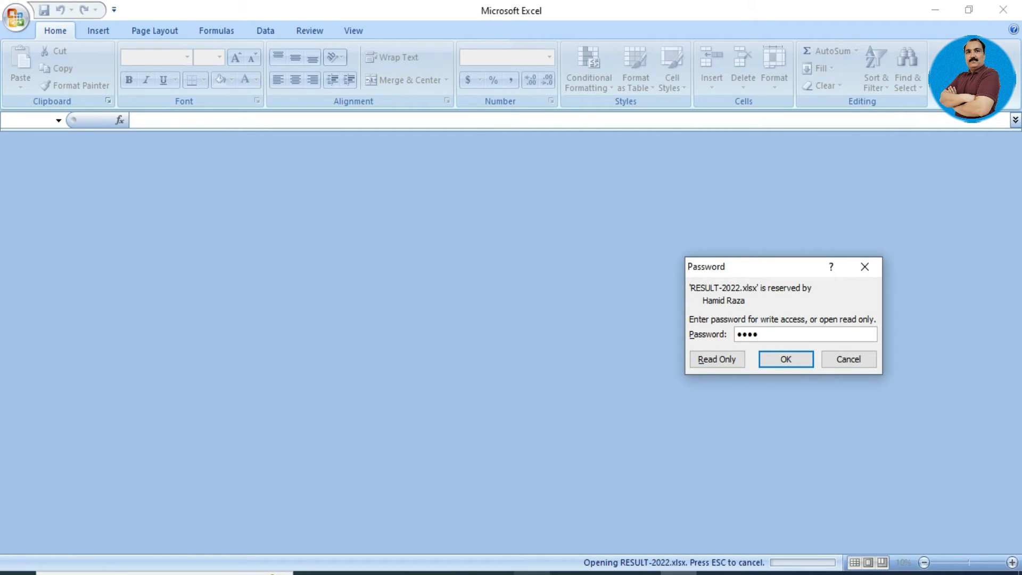
type("•")
key("Return")
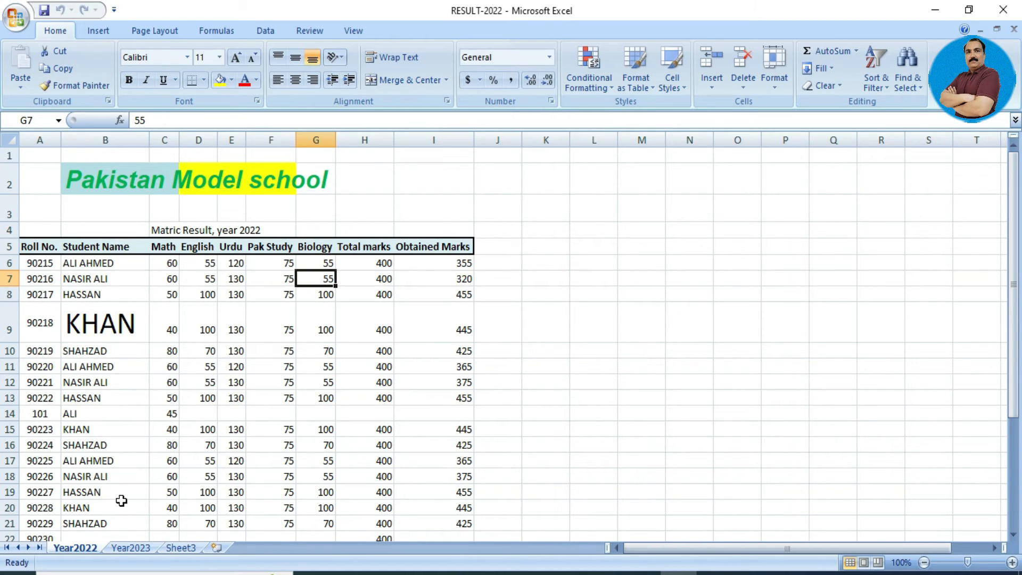
Add four new blank worksheets after Sheet3.
left_click(184, 548)
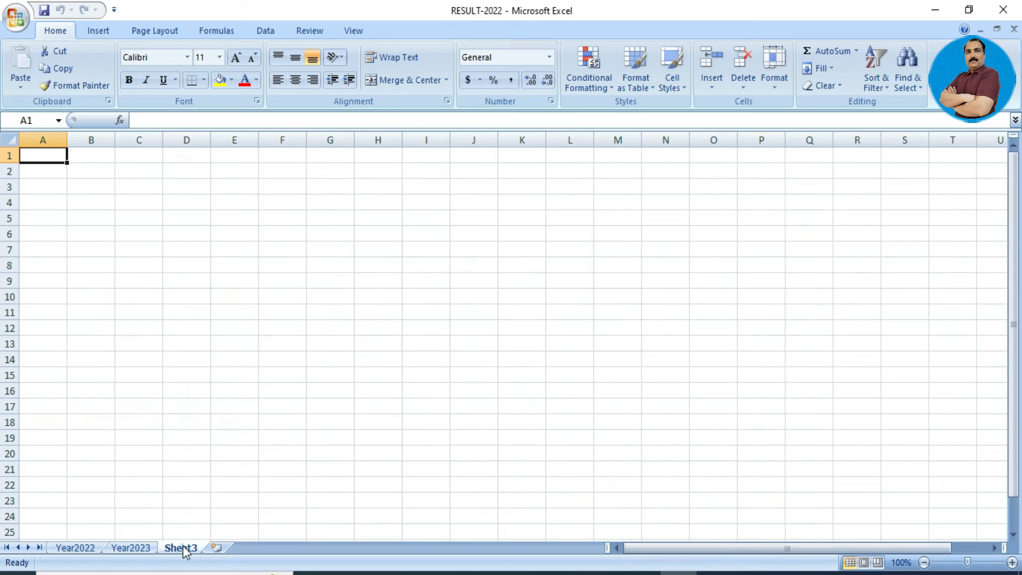
left_click(215, 548)
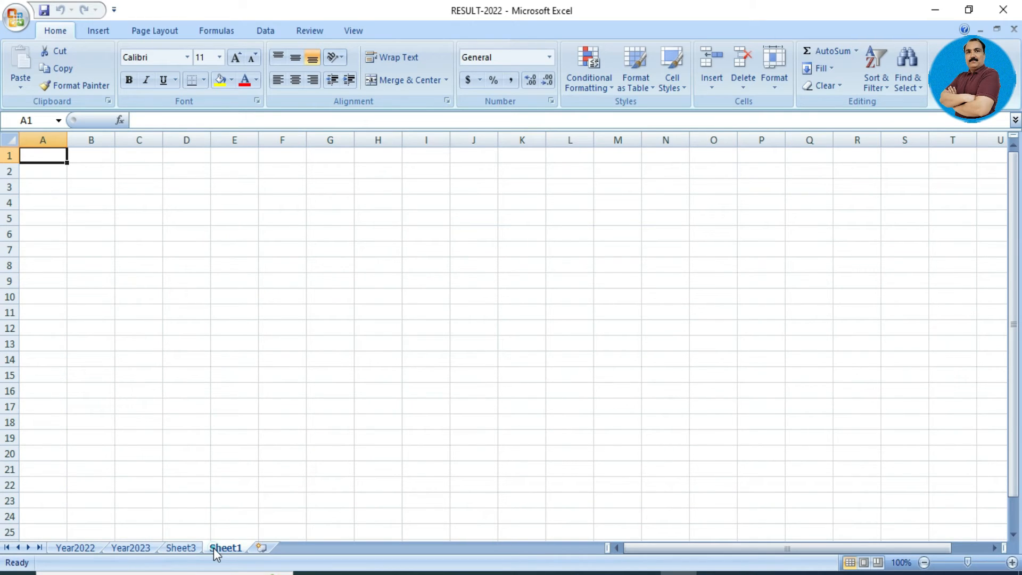
left_click(262, 548)
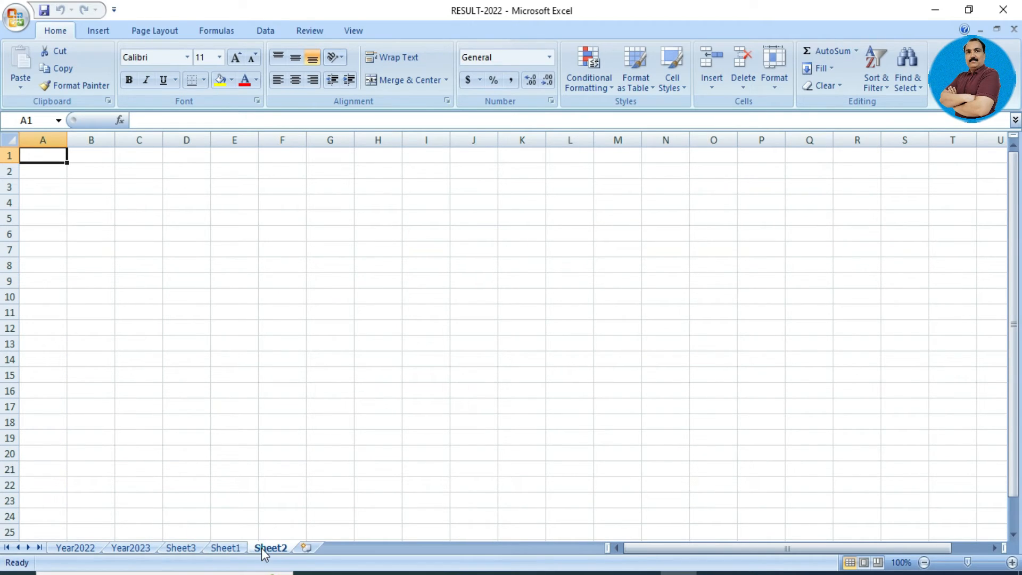
left_click(306, 547)
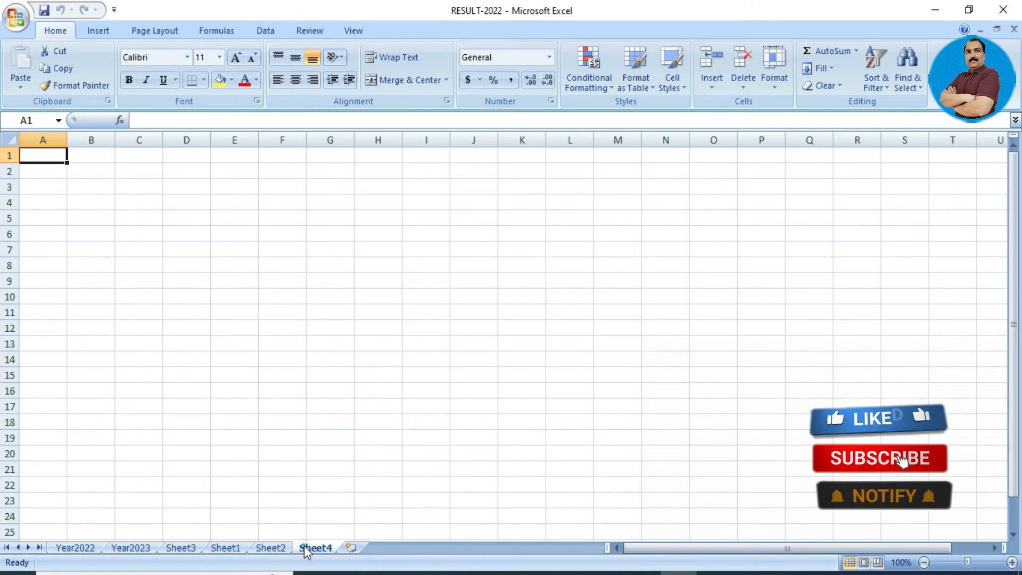
left_click(350, 548)
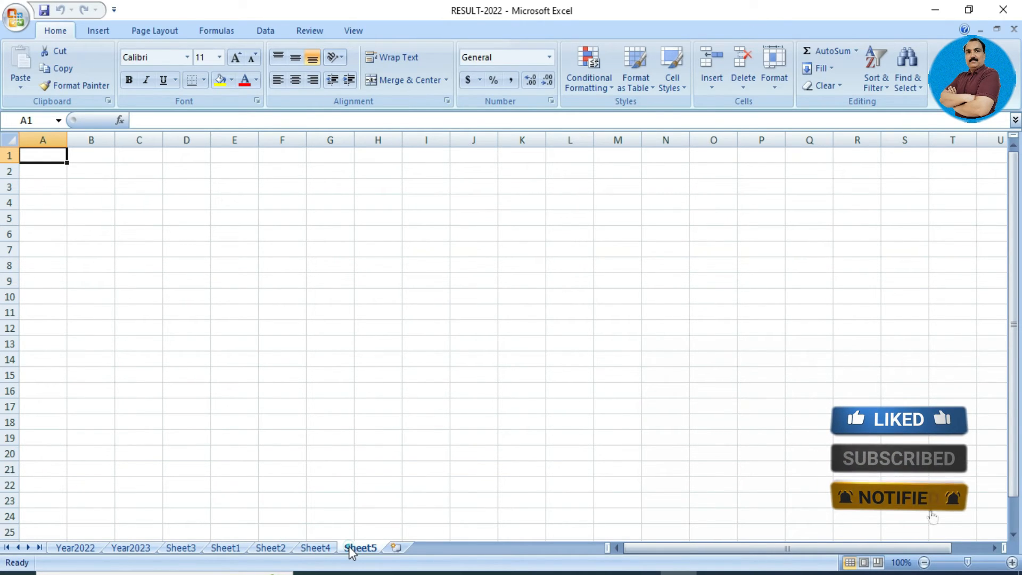
Delete the sample sentence from cell D5 on the Year2023 sheet.
left_click(143, 549)
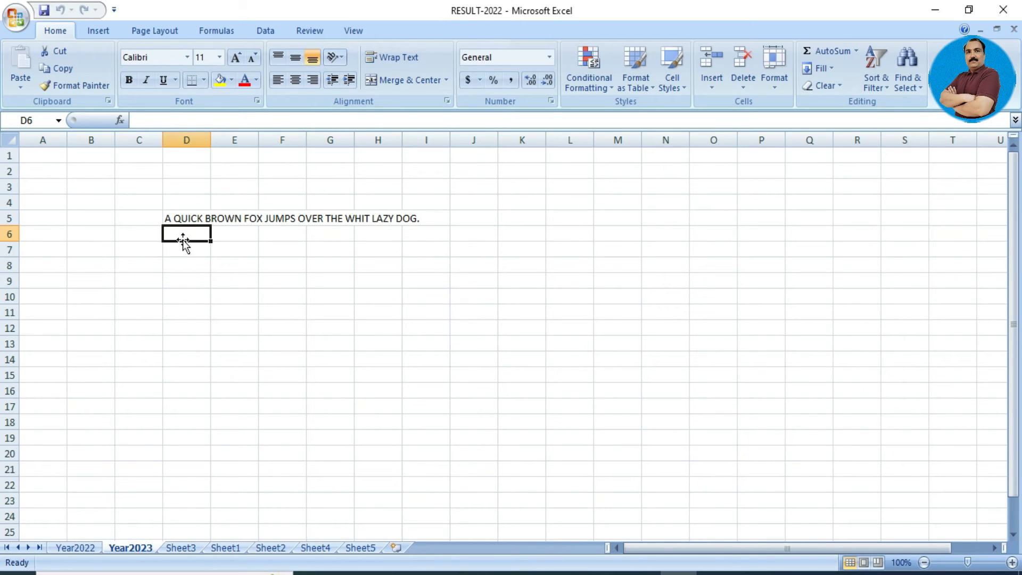
left_click(183, 219)
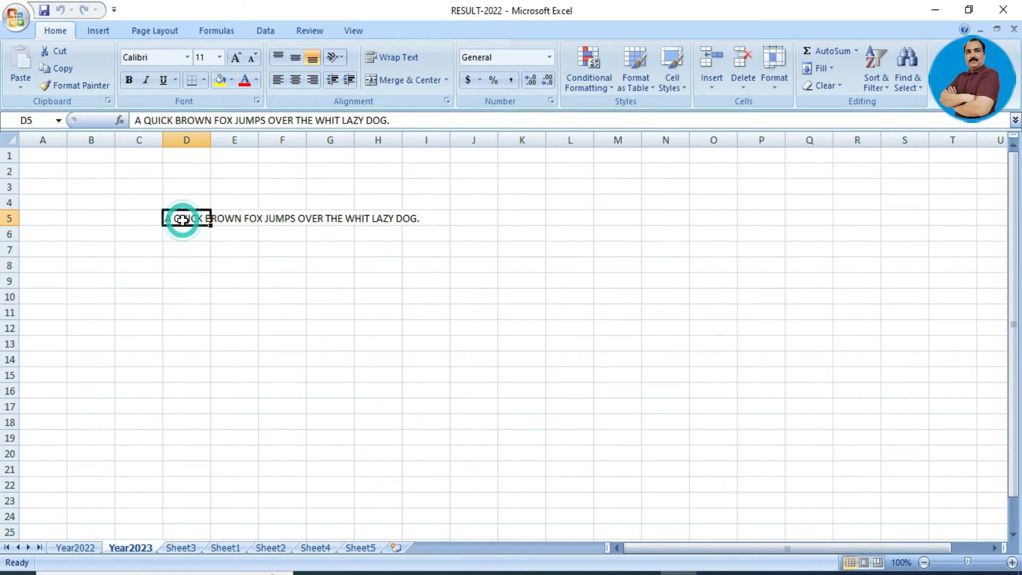
key("Delete")
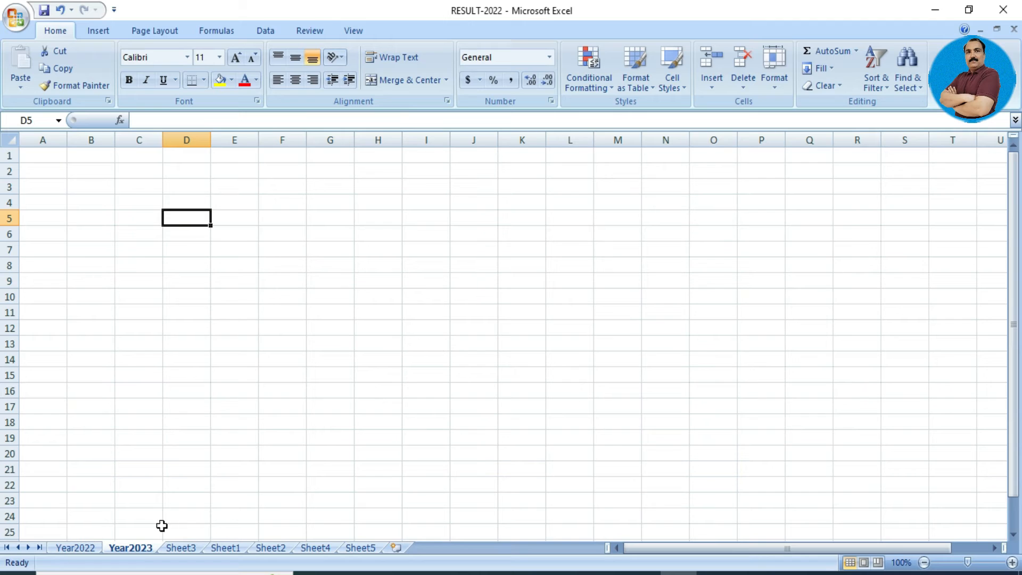
Rename the Year2023 sheet to FEBRUARY.
right_click(141, 552)
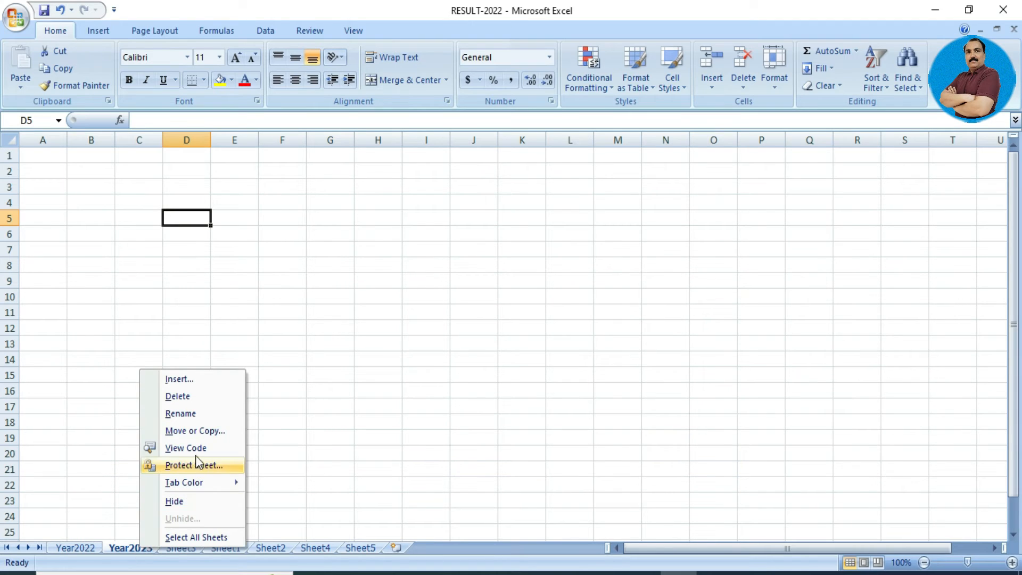
left_click(200, 413)
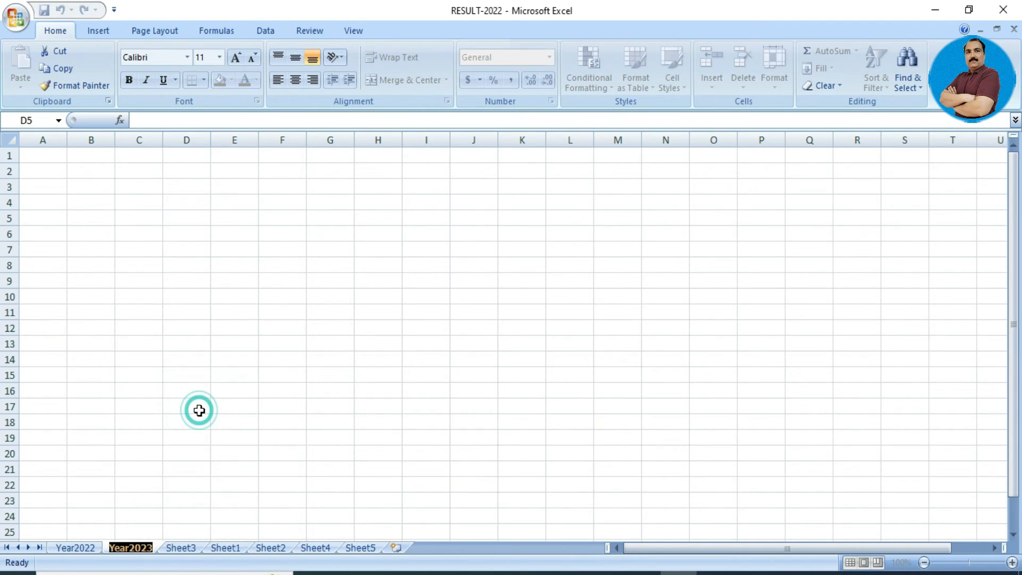
type("fE")
key("BackSpace")
key("BackSpace")
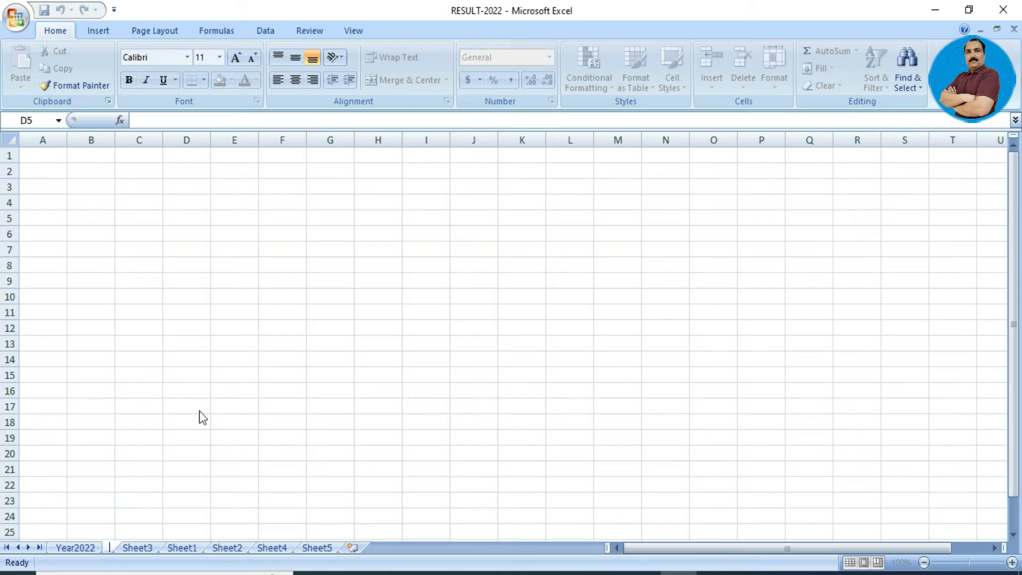
type("FEBRUARY")
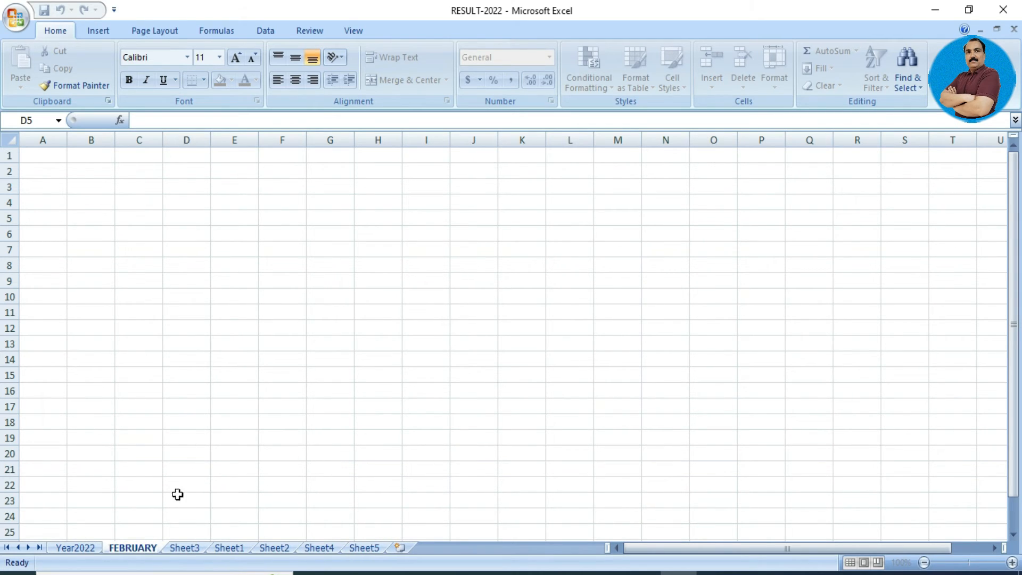
left_click(174, 249)
left_click(173, 249)
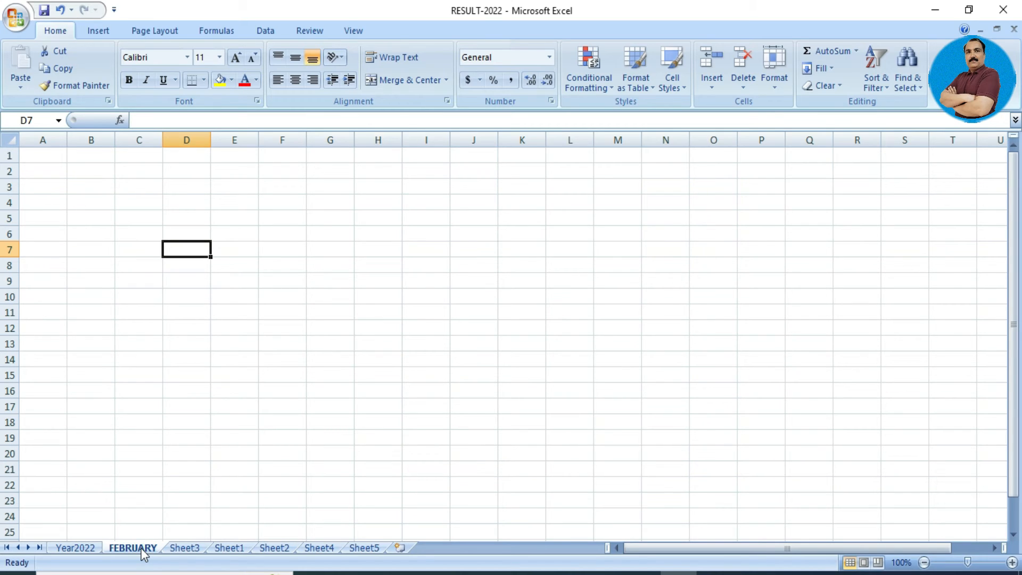
Rename Sheet5 to JAN and move it directly after Year2022, before FEBRUARY.
left_click(364, 549)
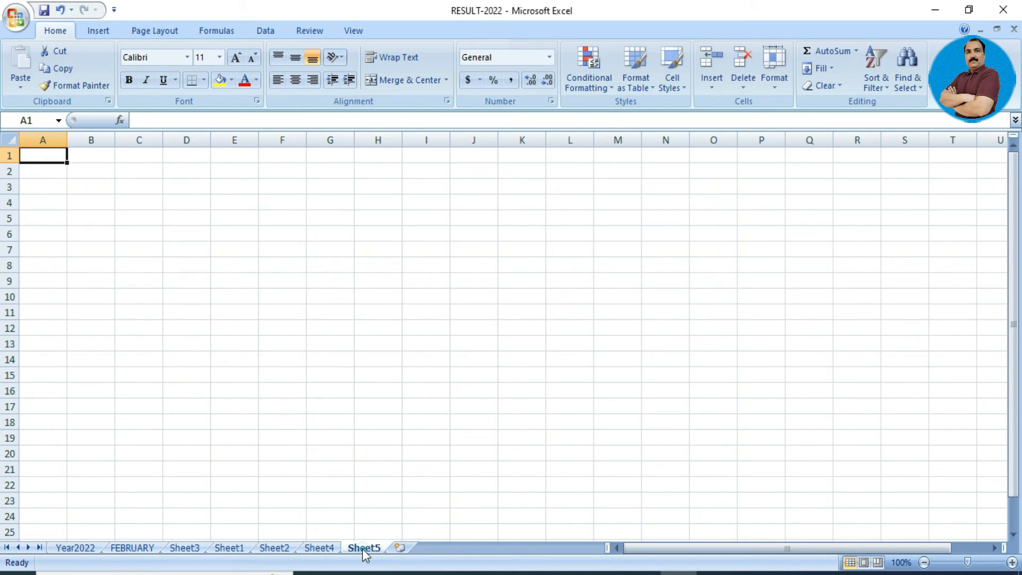
right_click(363, 549)
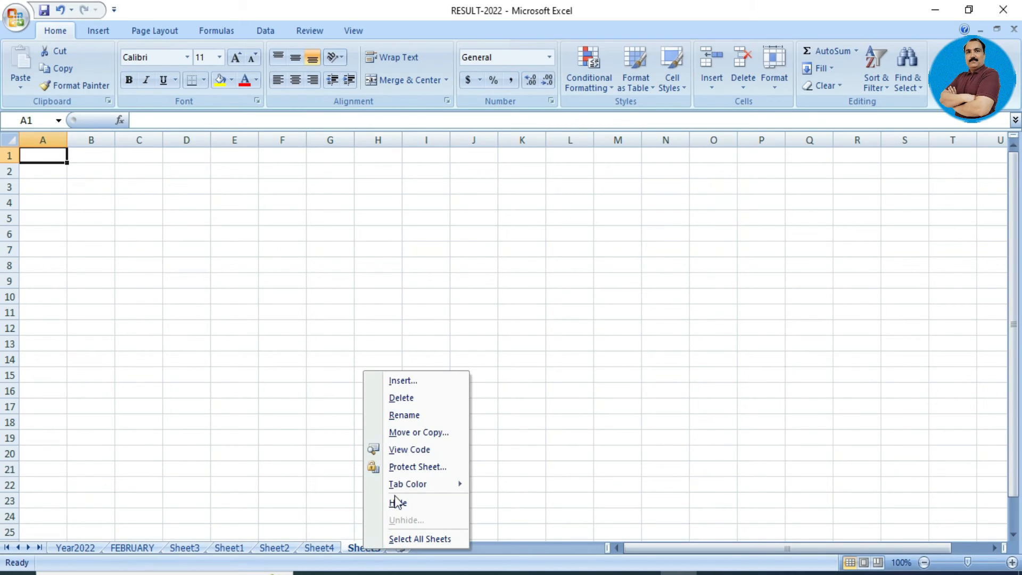
left_click(423, 415)
key("BackSpace")
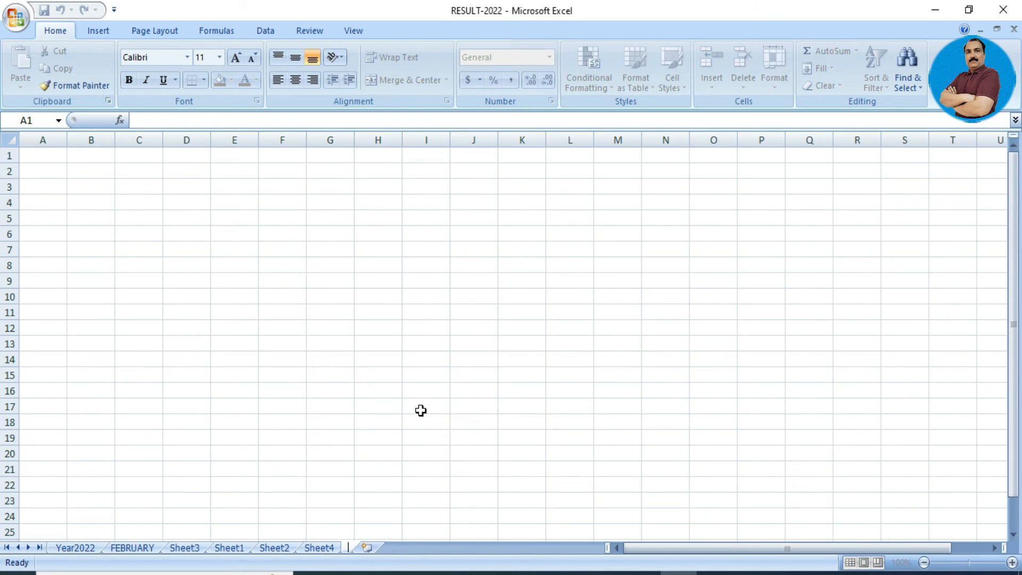
type("JAN")
left_click(405, 455)
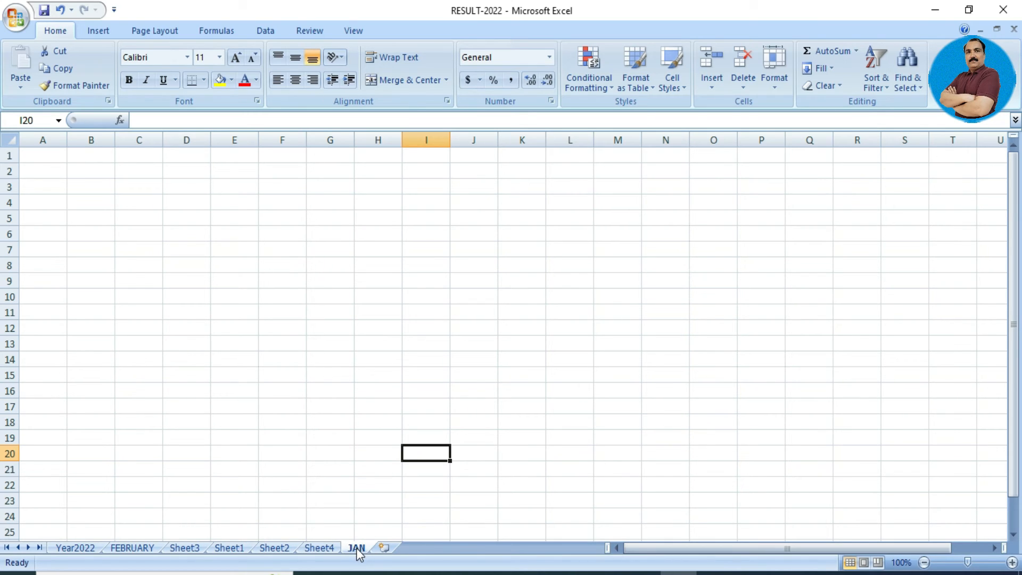
left_click_drag(356, 550, 119, 550)
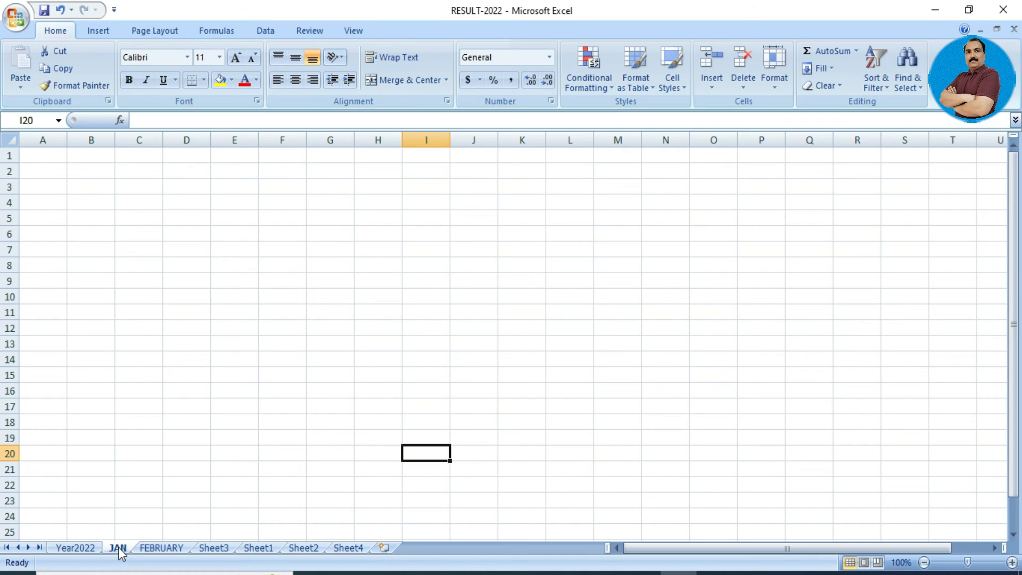
Return to the Year2022 sheet showing the Pakistan Model school results table.
left_click(85, 548)
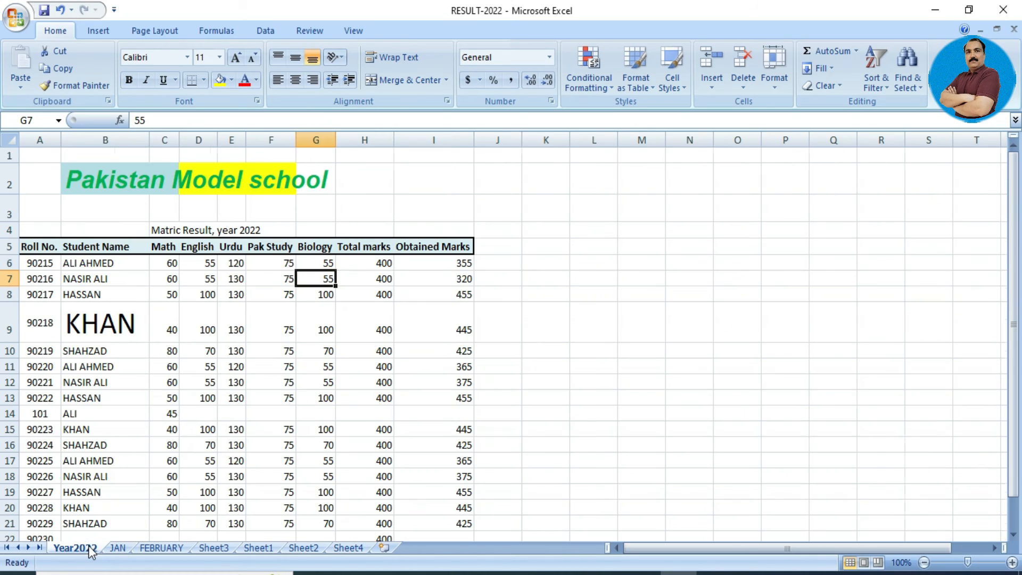